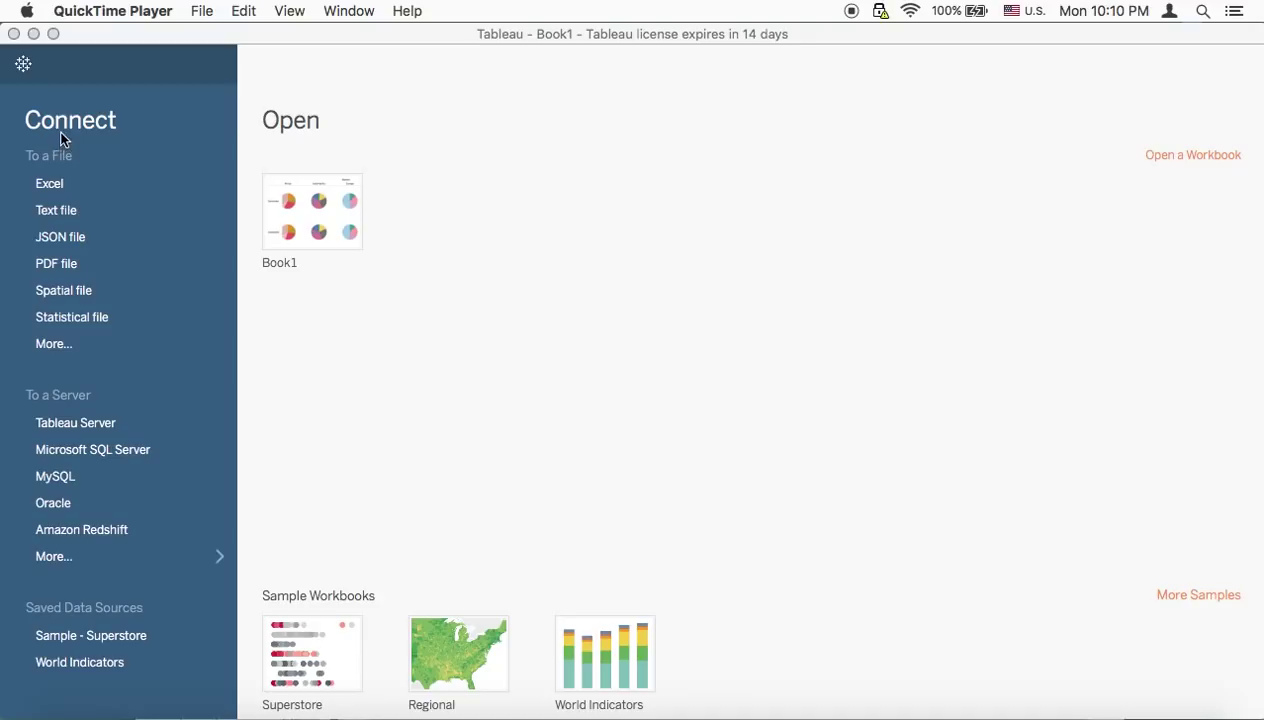
Connect to the Global Superstore Orders 2016.xlsx Excel workbook and place the Orders sheet on the canvas.
left_click(51, 187)
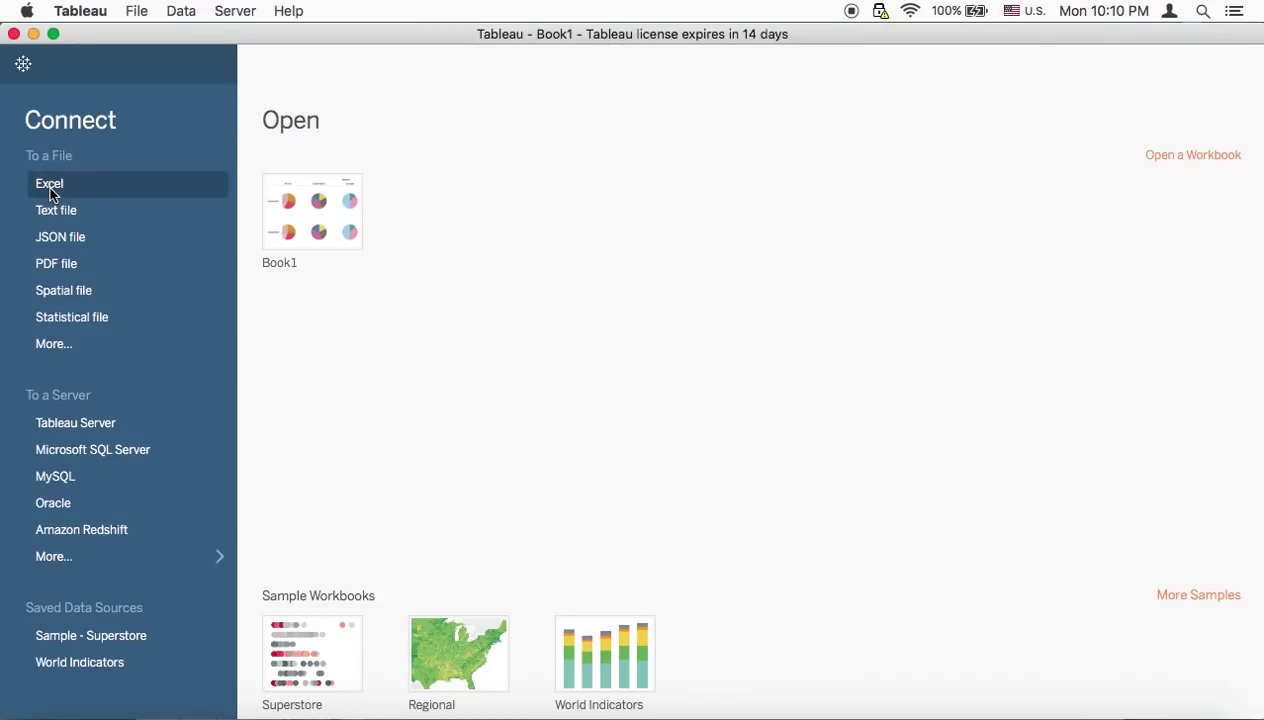
left_click(49, 186)
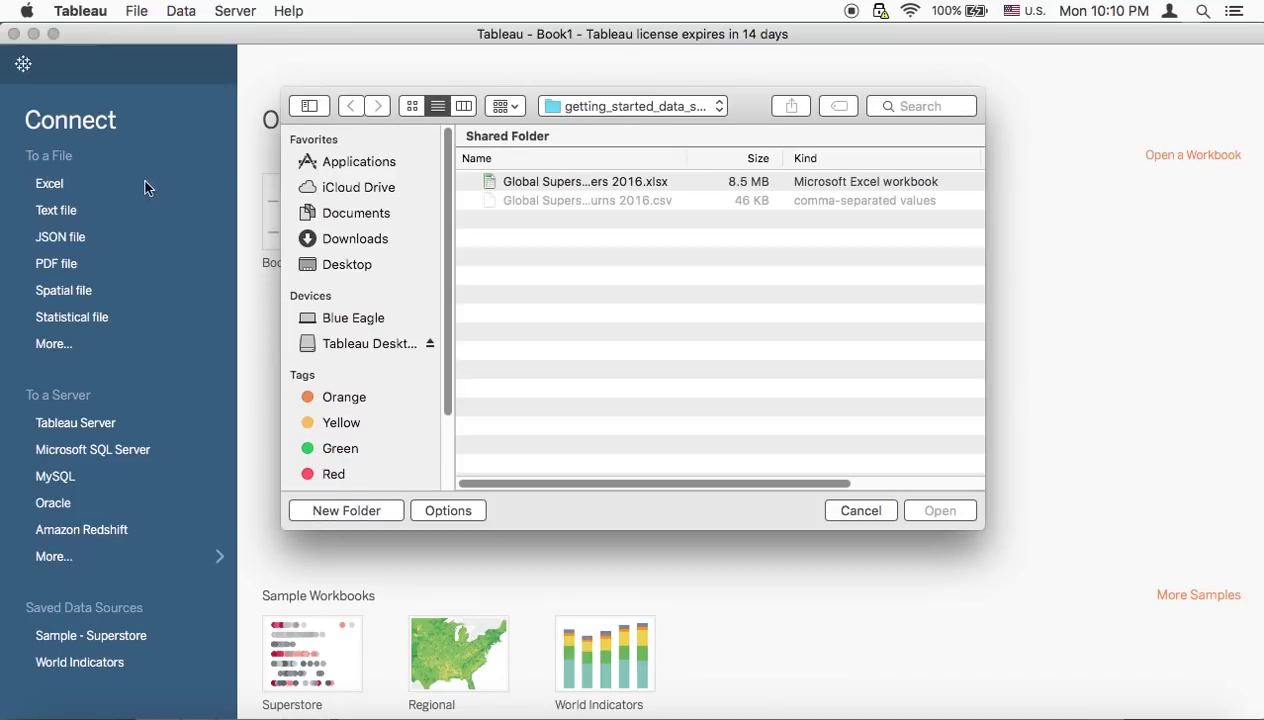
left_click(572, 185)
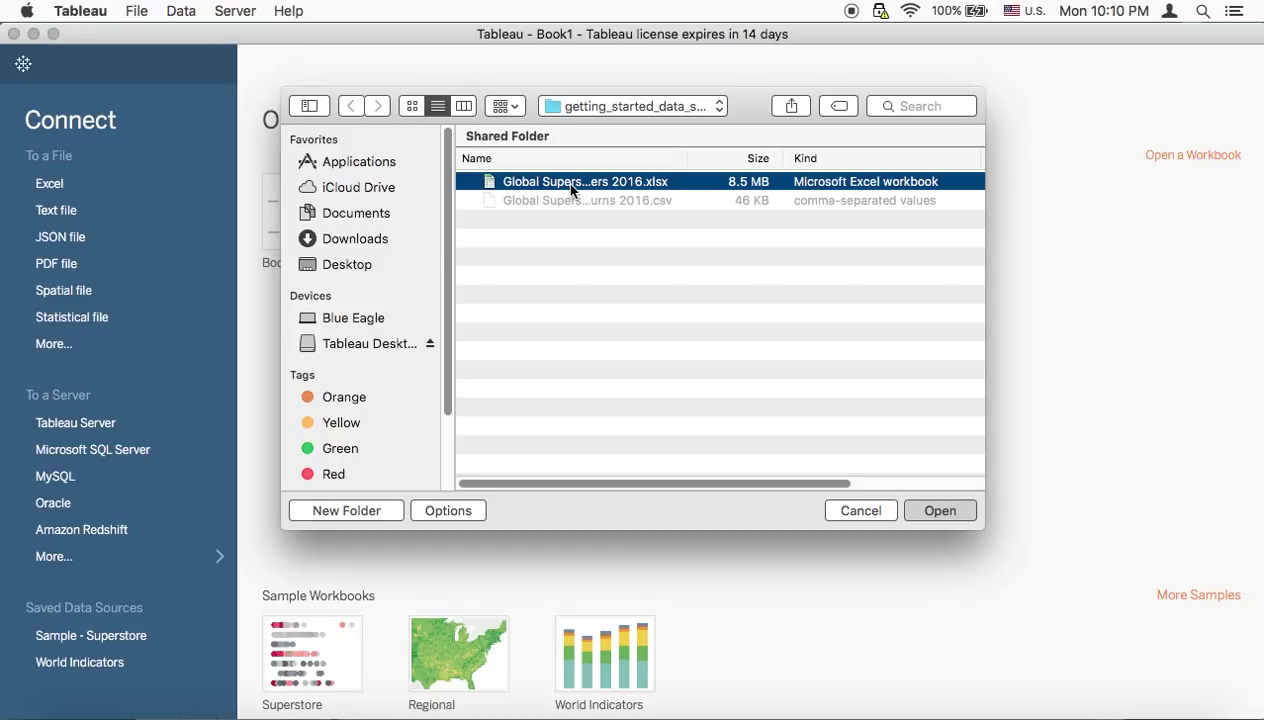
double_click(572, 185)
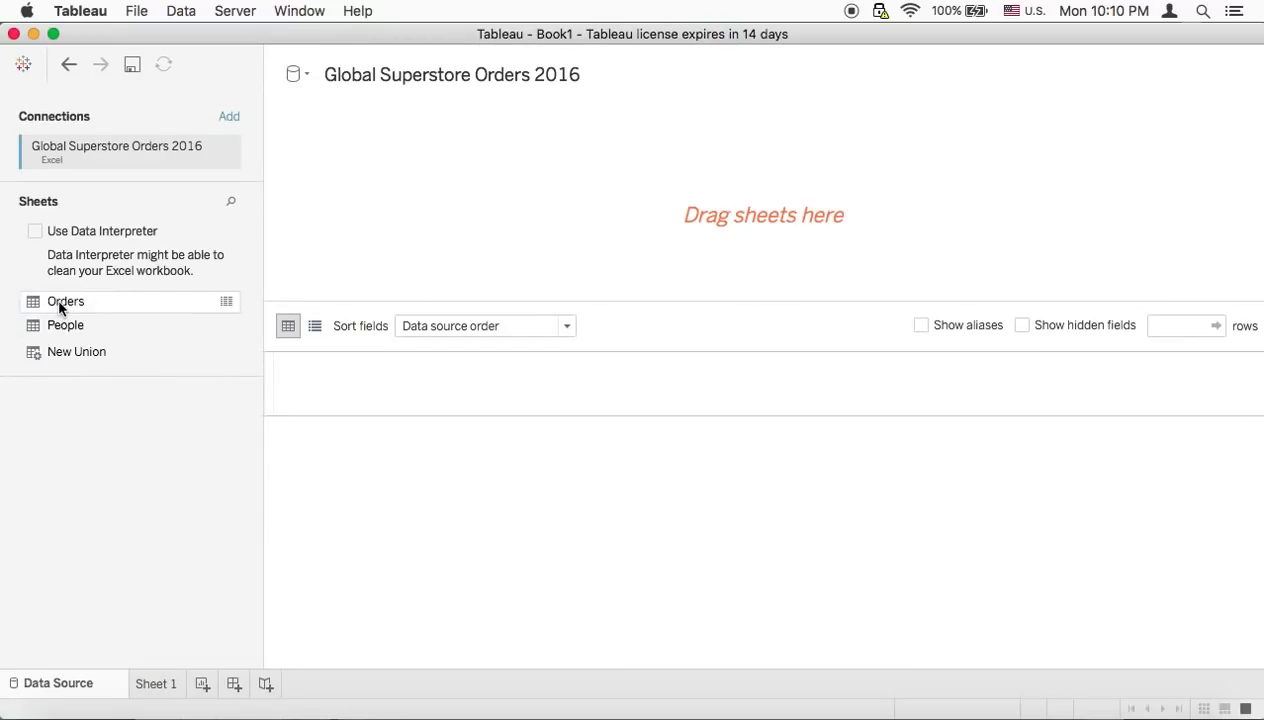
left_click_drag(57, 296, 431, 200)
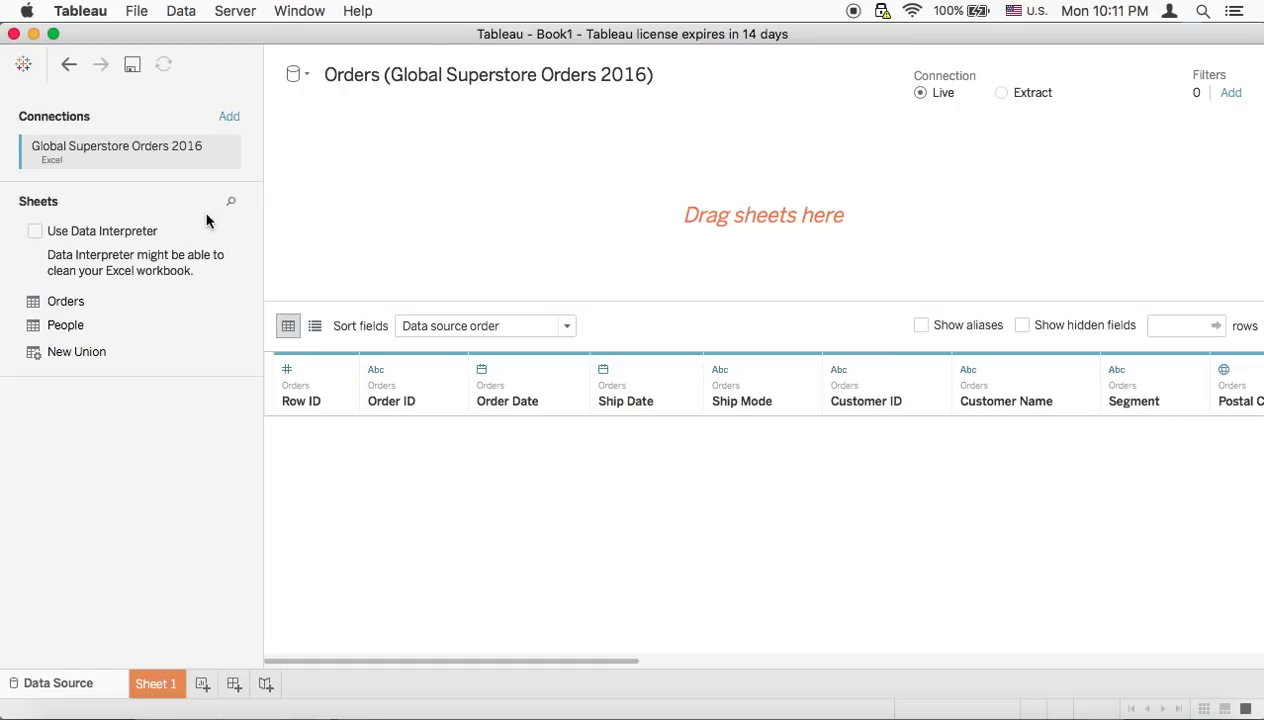
Load the Orders rows into the data grid and drag the People sheet beside Orders.
left_click(76, 321)
double_click(63, 320)
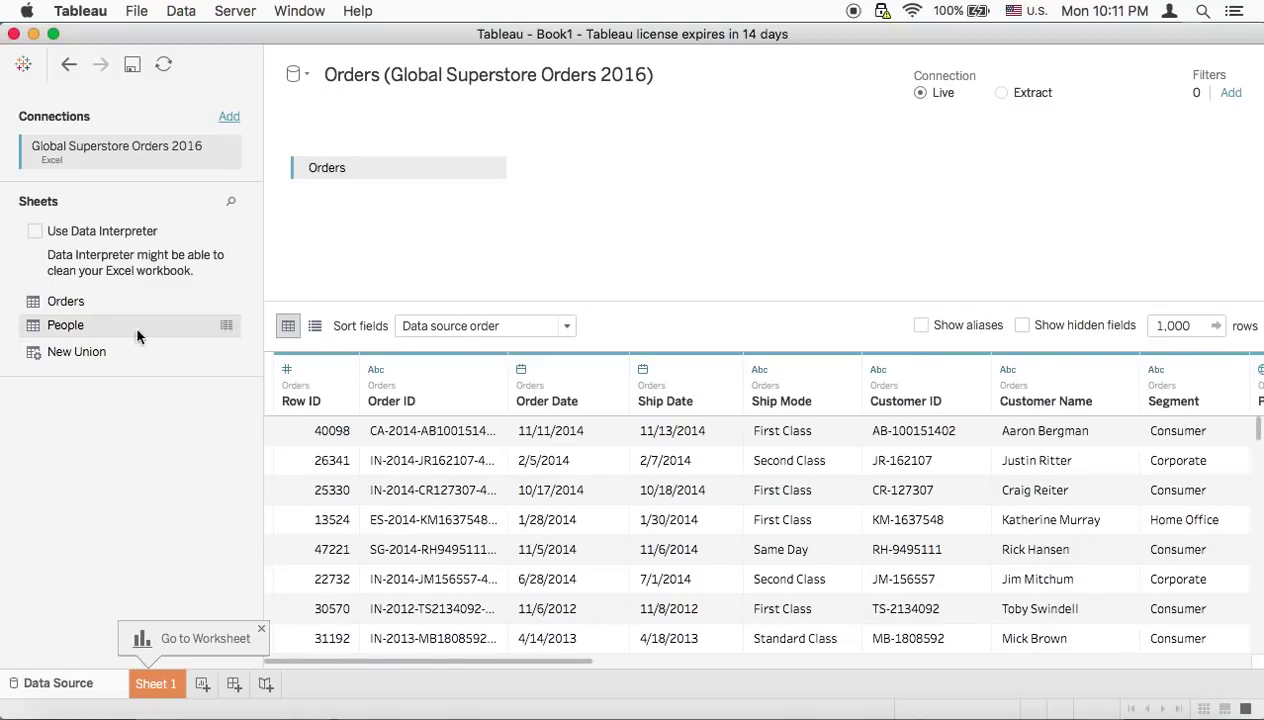
left_click(71, 327)
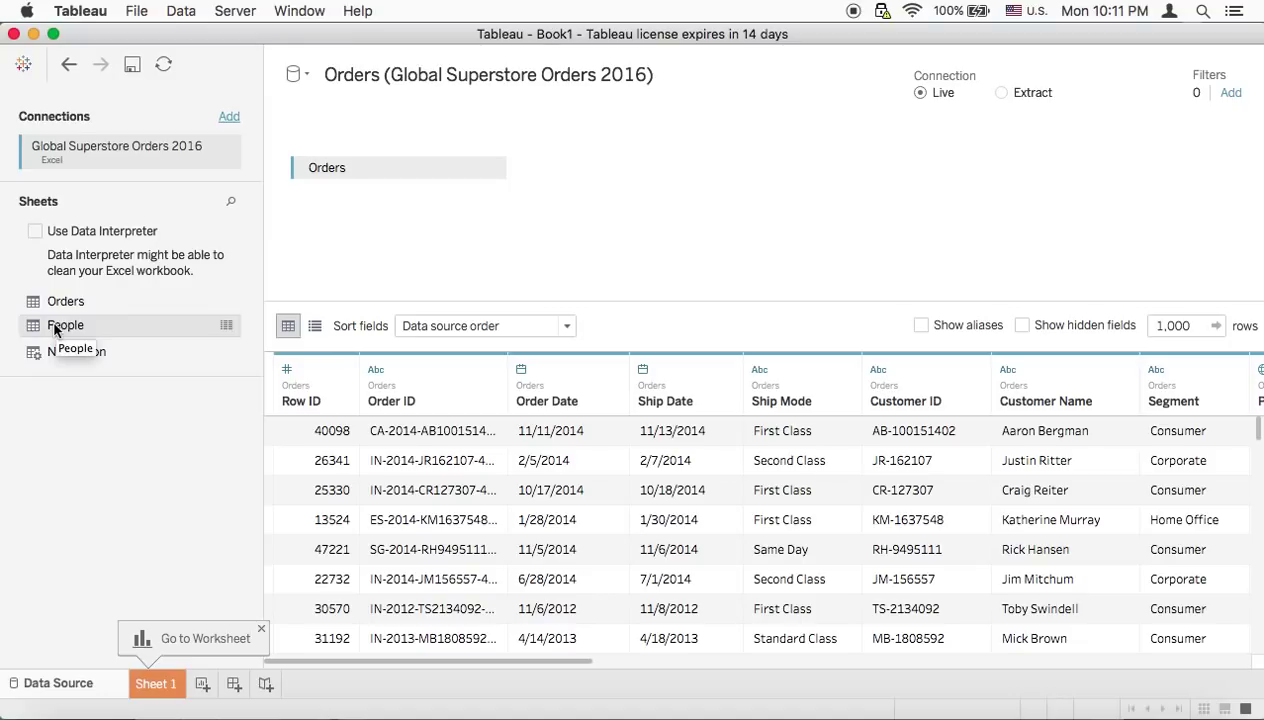
left_click_drag(55, 330, 550, 178)
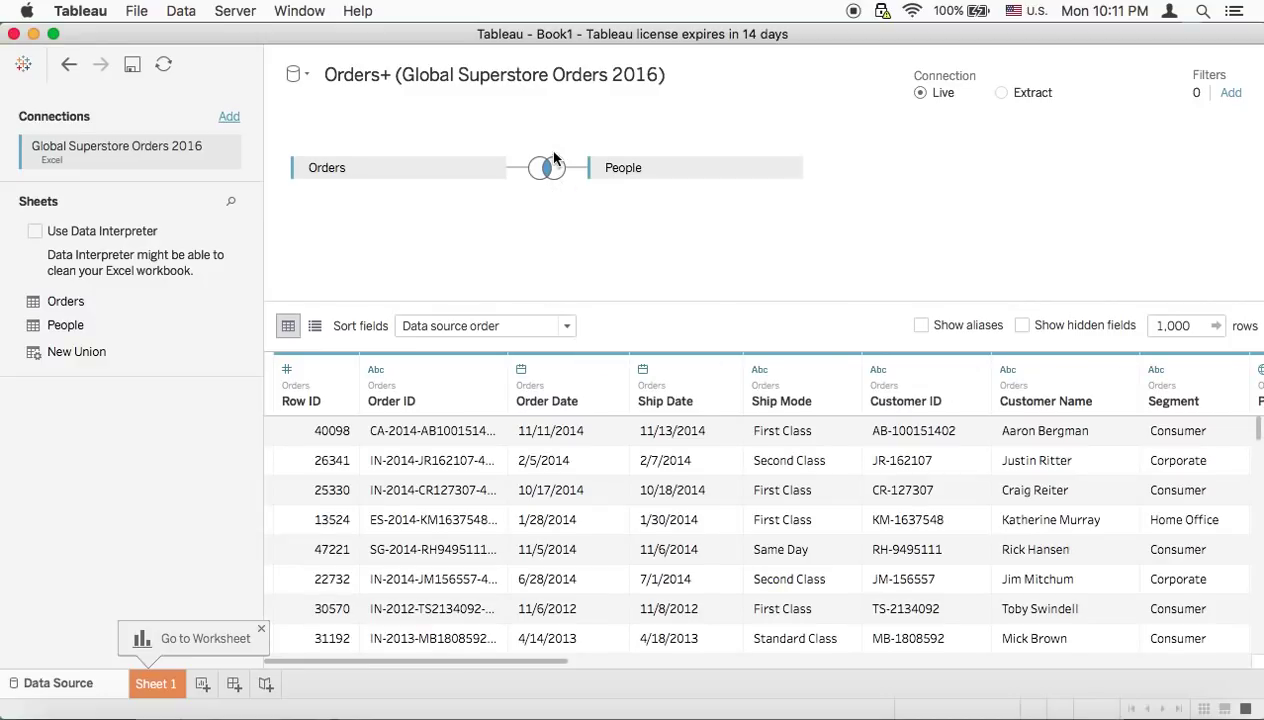
Make the Orders–People join a Left join on Region and close the join settings.
left_click(550, 167)
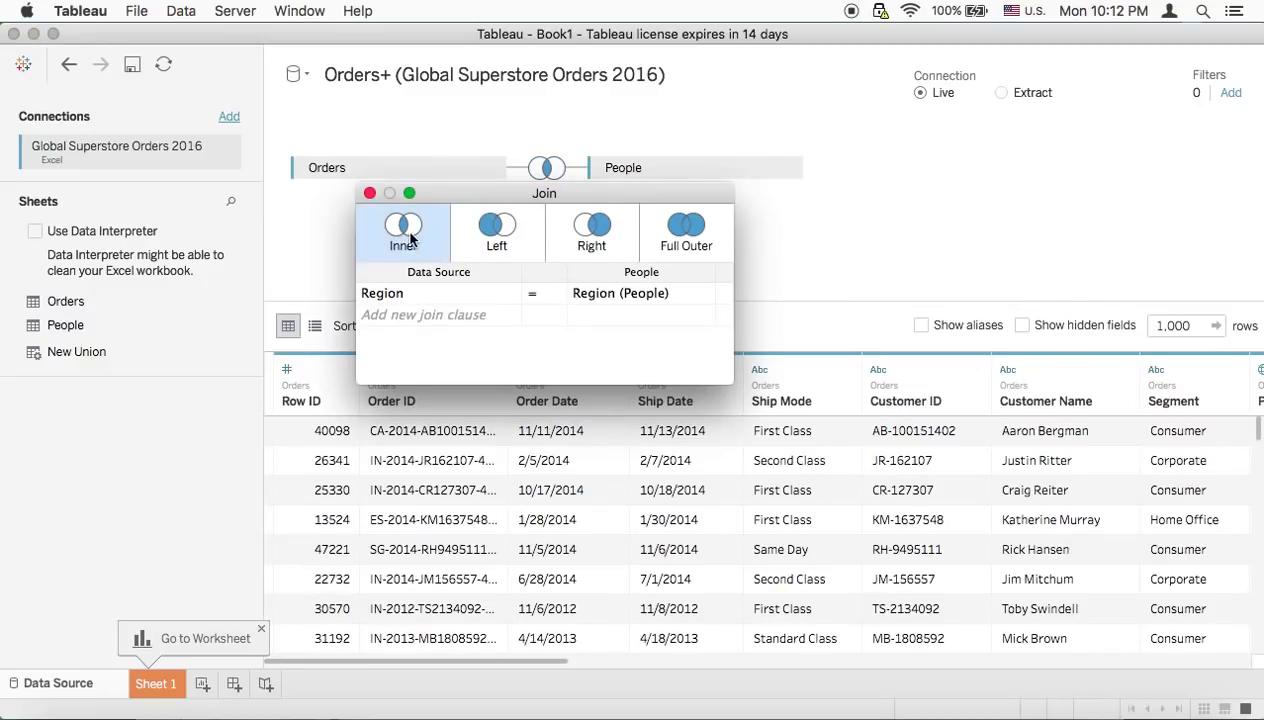
left_click(503, 232)
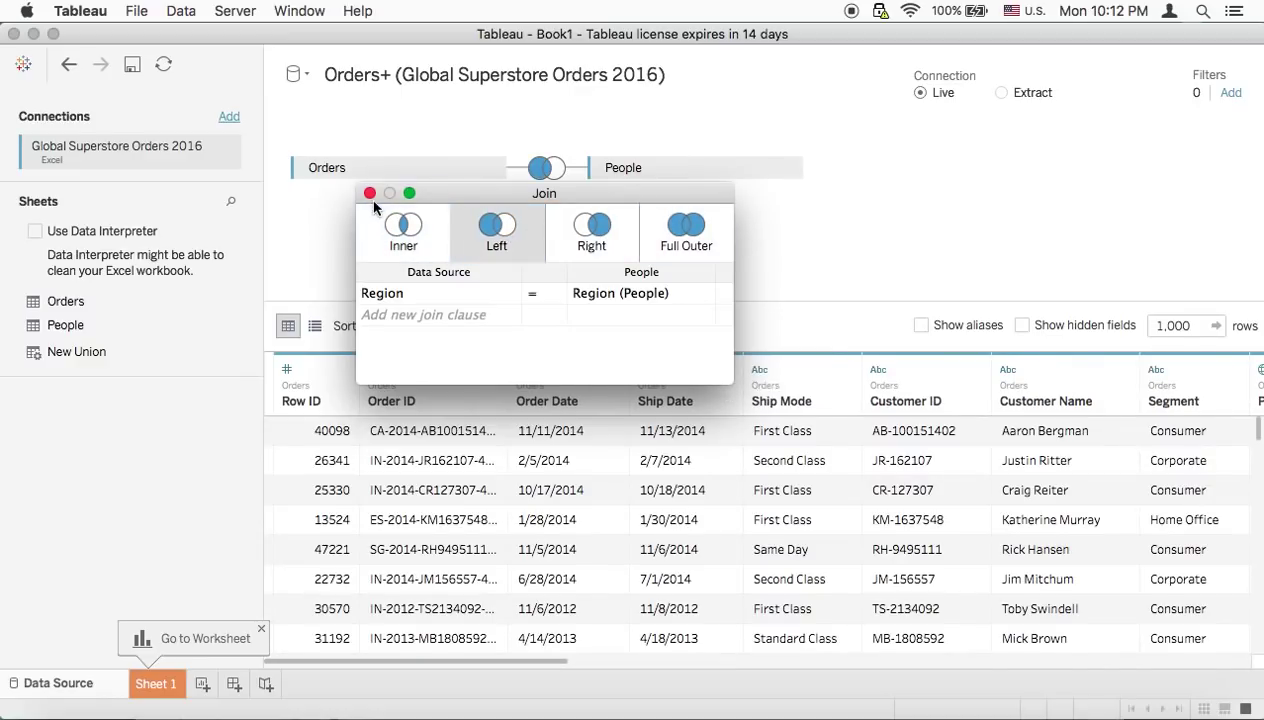
left_click(369, 193)
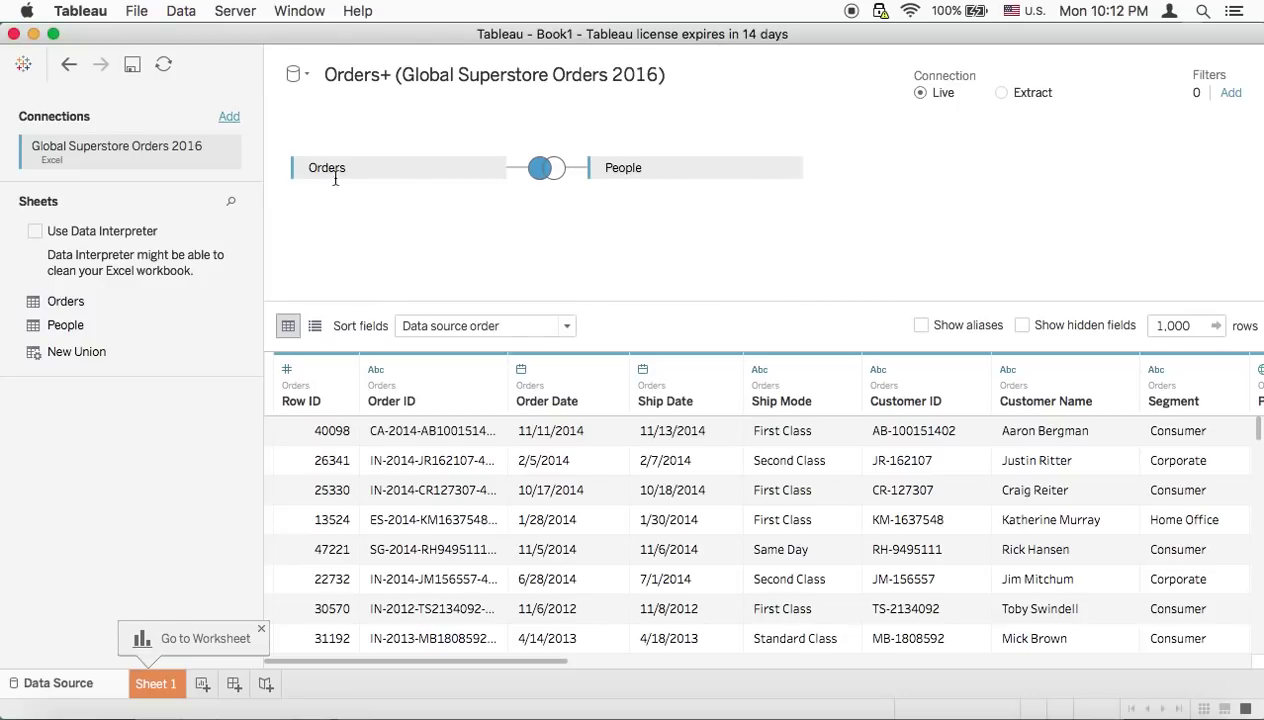
left_click(229, 117)
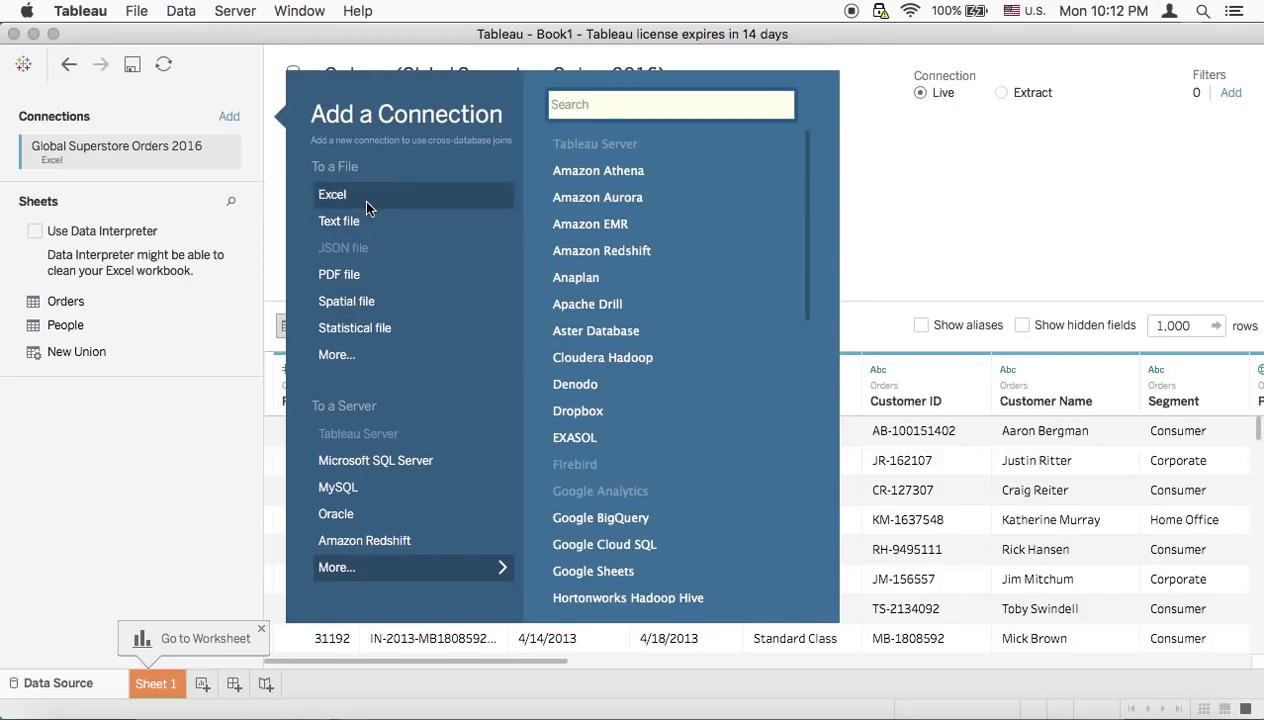
left_click(927, 213)
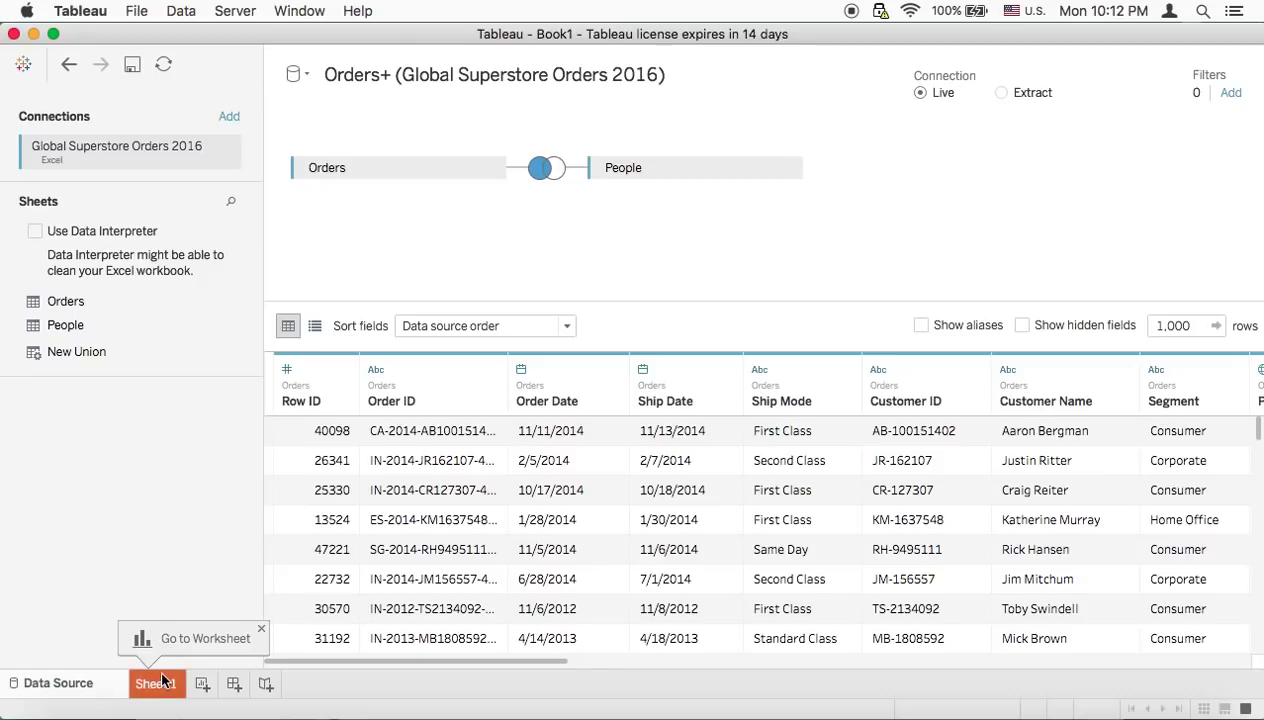
left_click(160, 682)
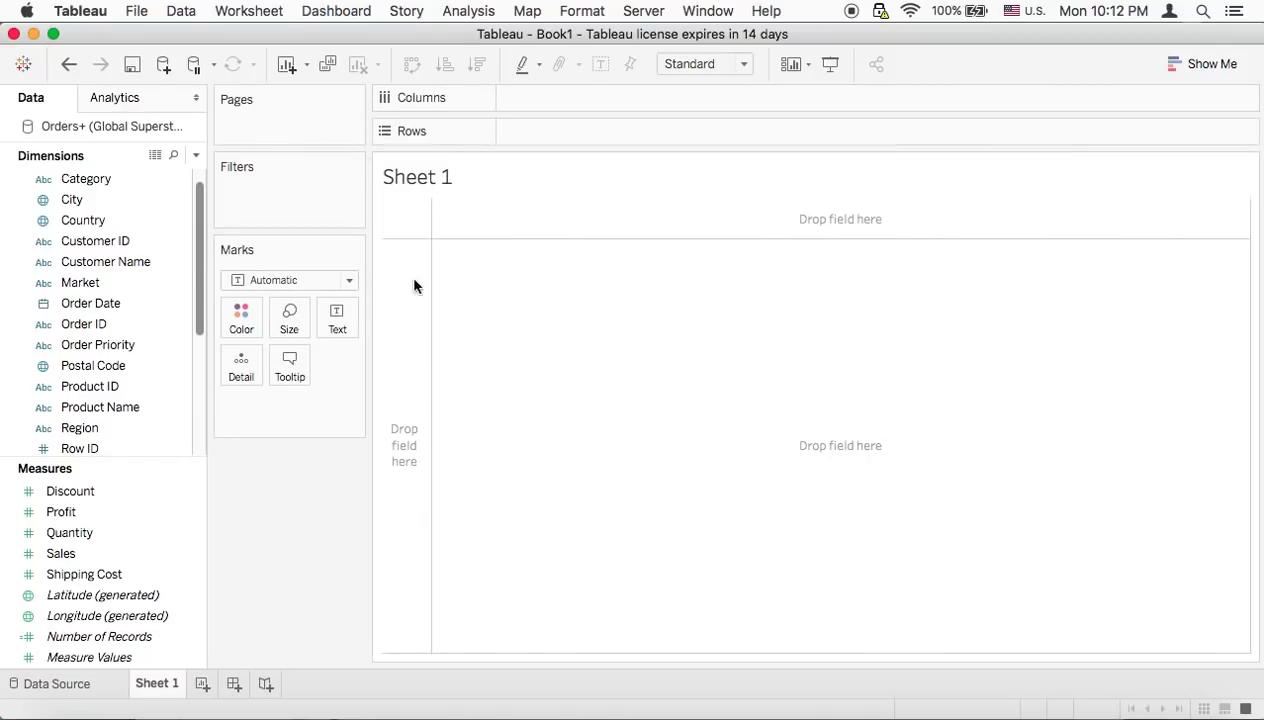
Color the marks by Market, showing Africa, Asia Pacific, Europe, LATAM and USCA in the legend.
left_click(355, 252)
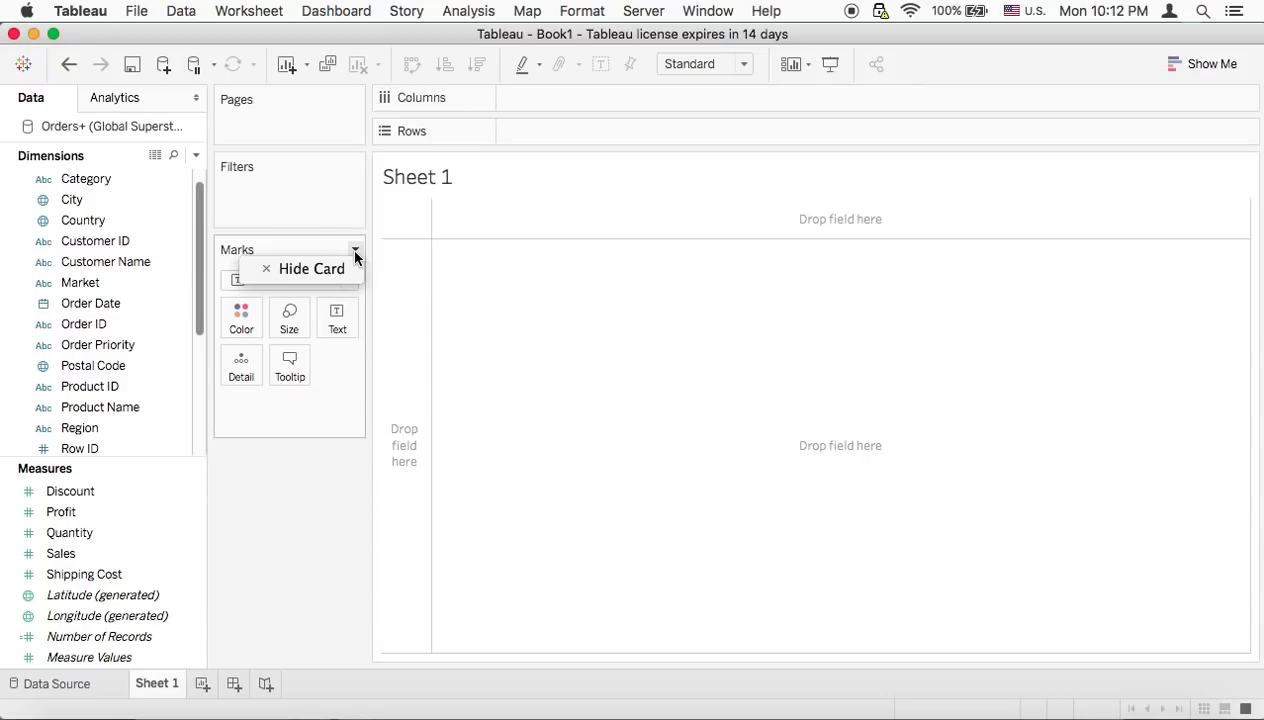
left_click(331, 157)
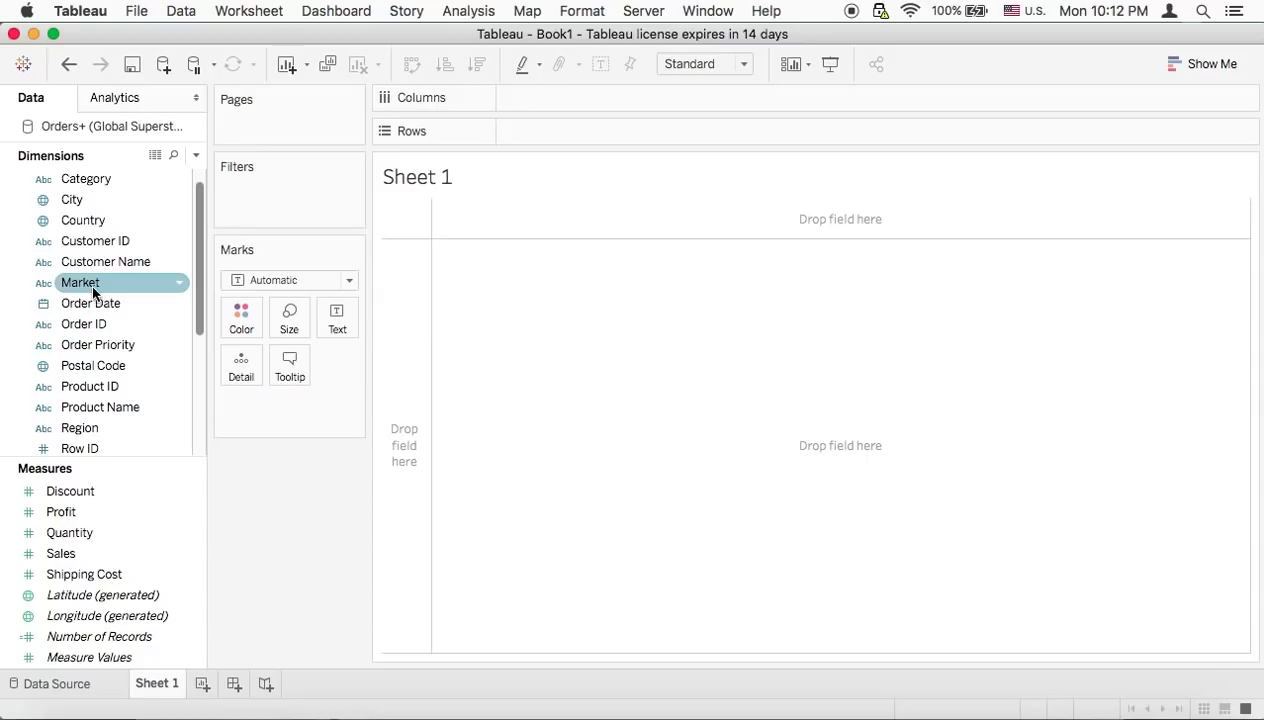
left_click_drag(92, 288, 248, 322)
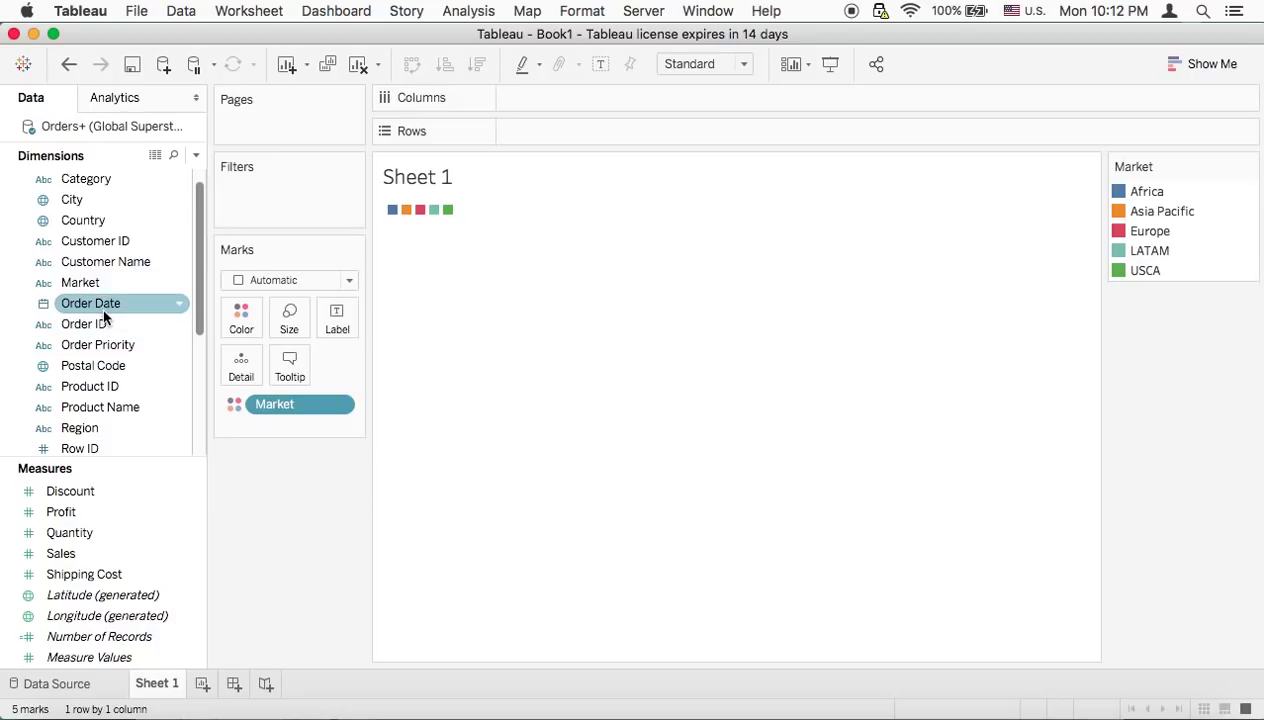
Put Order Date on Columns and drill it down through quarter, month and day.
left_click_drag(102, 306, 562, 110)
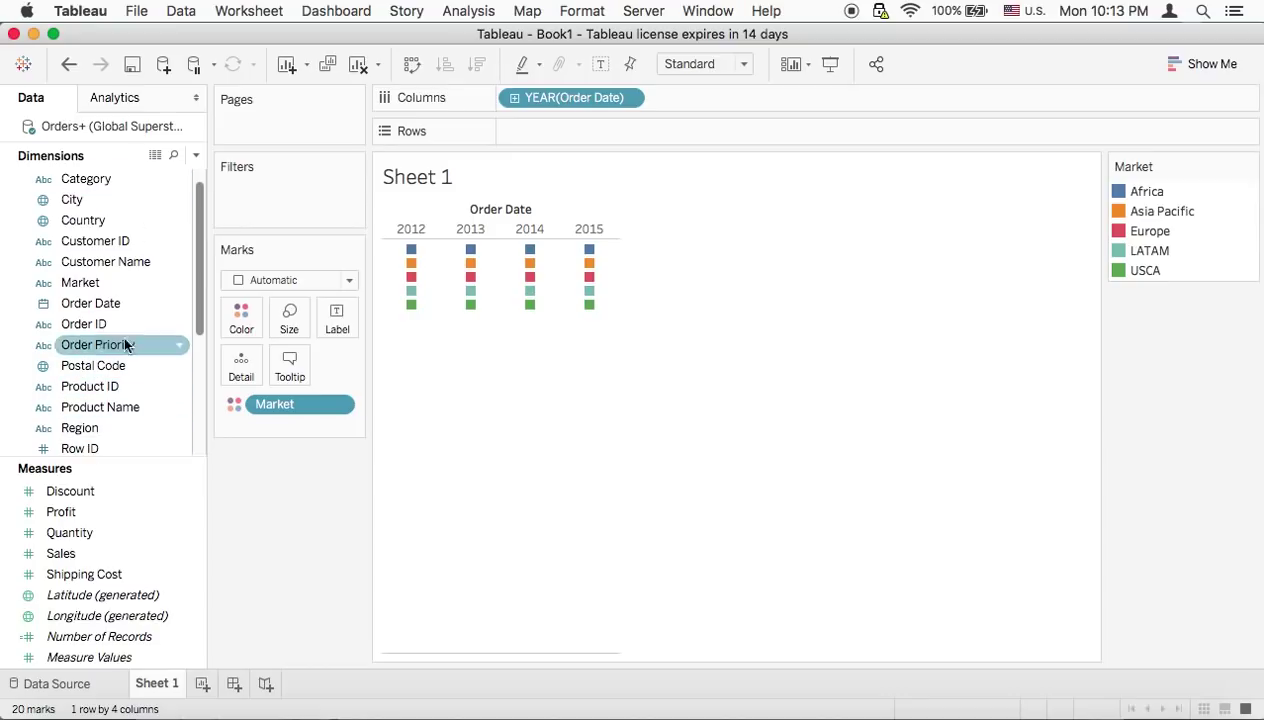
left_click_drag(113, 206, 405, 140)
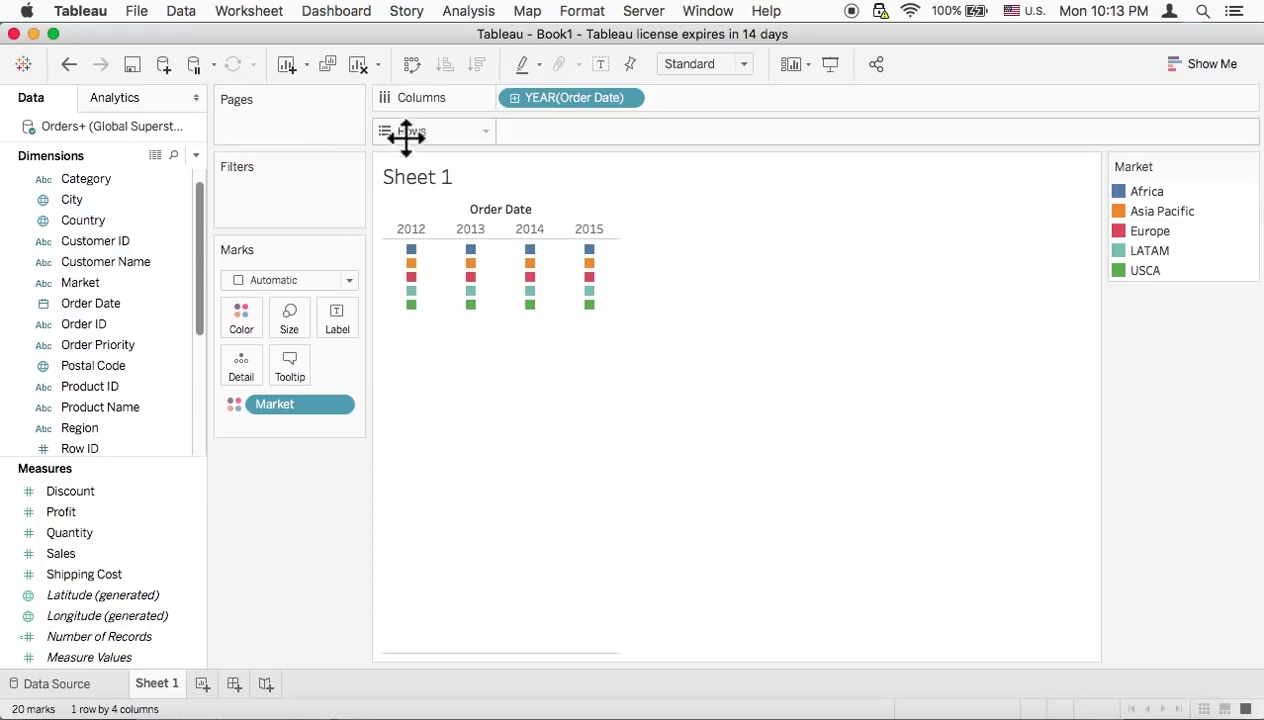
left_click(514, 97)
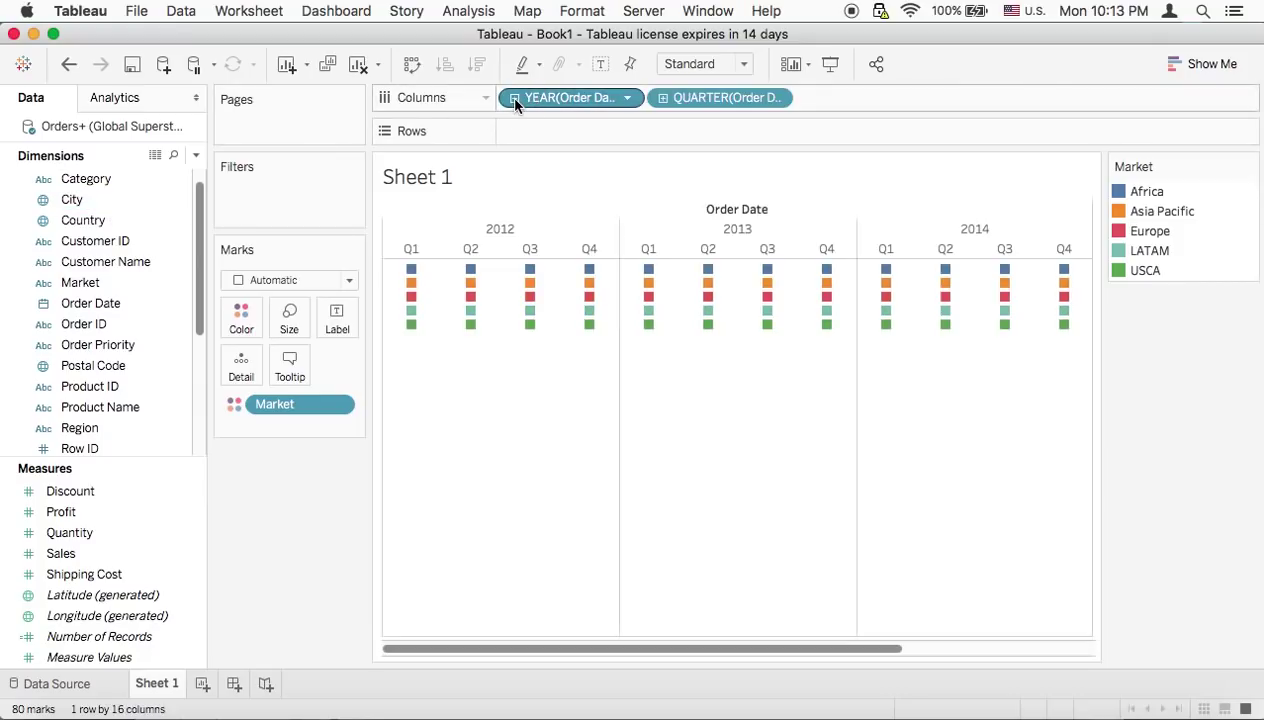
left_click(662, 98)
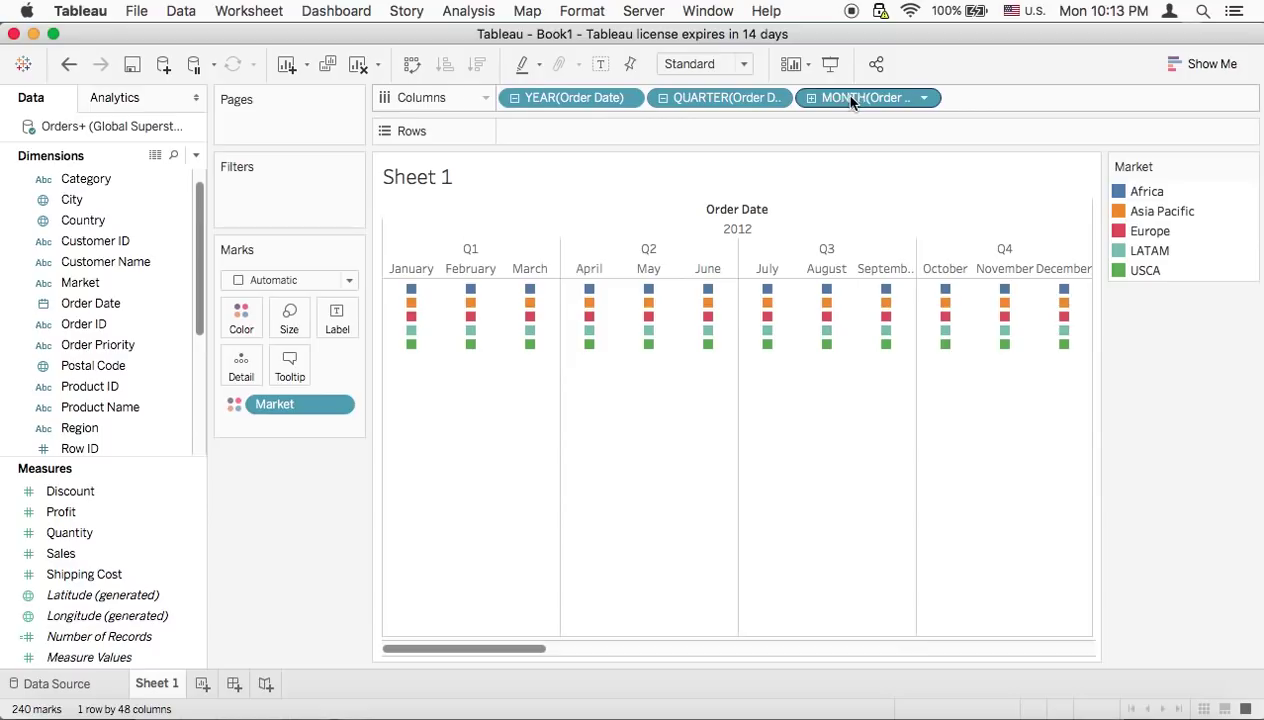
left_click(811, 98)
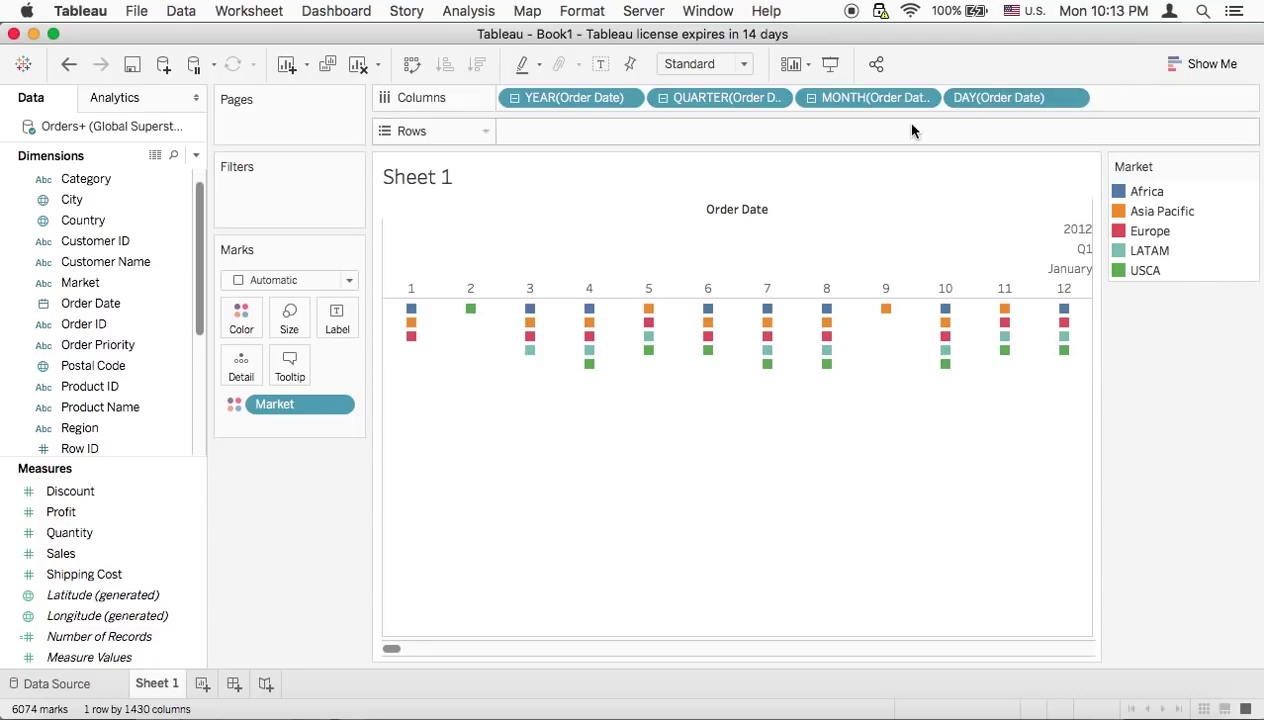
Remove the YEAR, QUARTER, MONTH and DAY date pills from the Columns shelf.
left_click(562, 103)
left_click_drag(562, 103, 150, 232)
left_click_drag(558, 96, 105, 355)
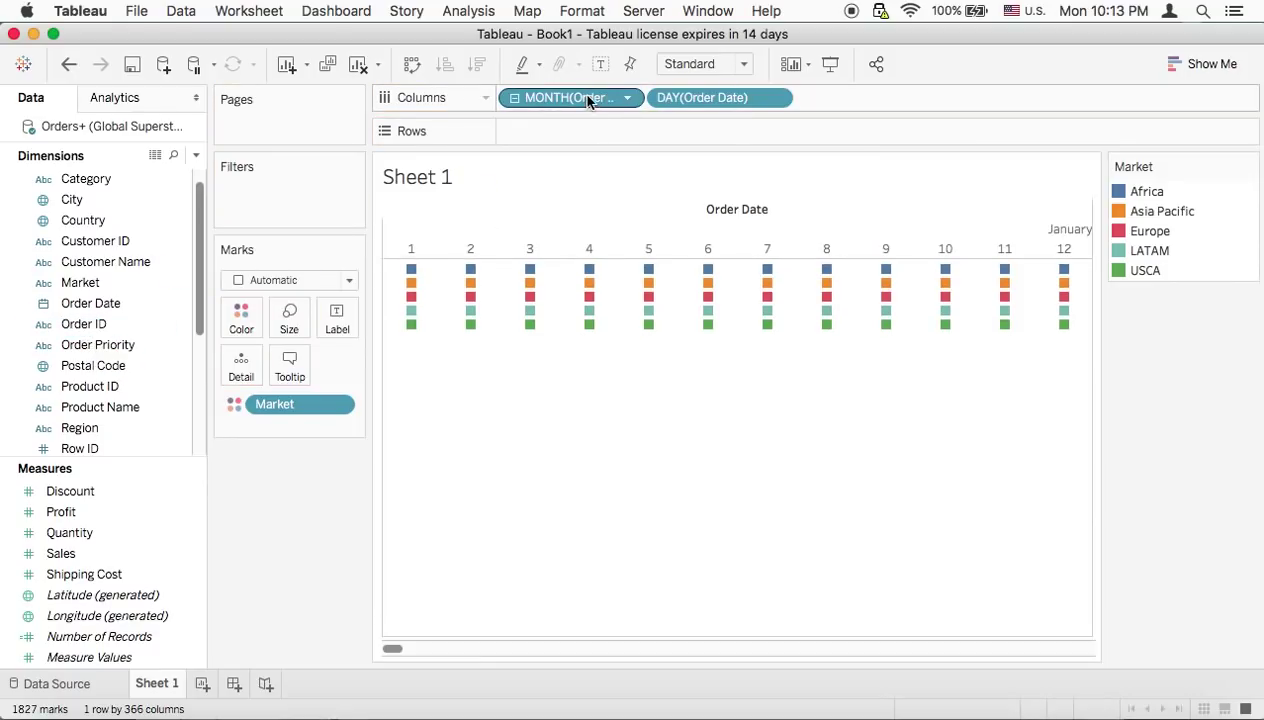
left_click_drag(584, 98, 142, 264)
left_click_drag(562, 97, 73, 299)
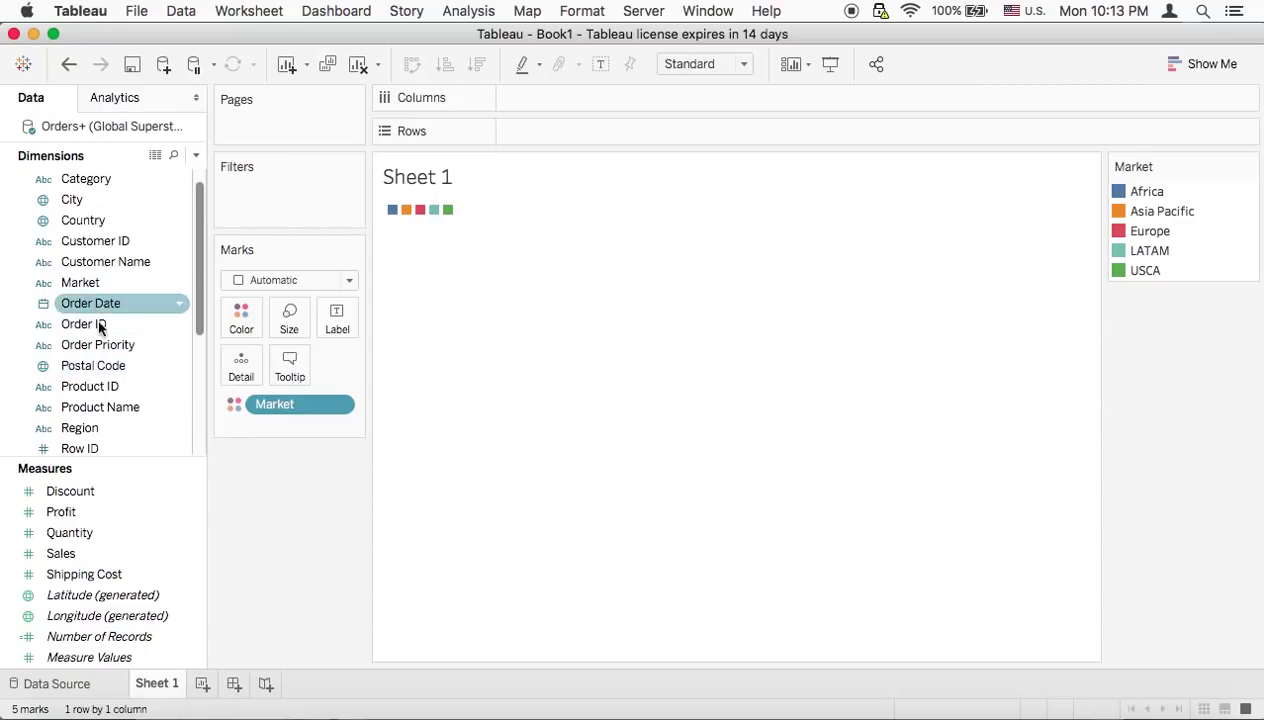
Chart SUM(Profit) by Market as bars and read each market's profit value.
left_click_drag(93, 279, 543, 94)
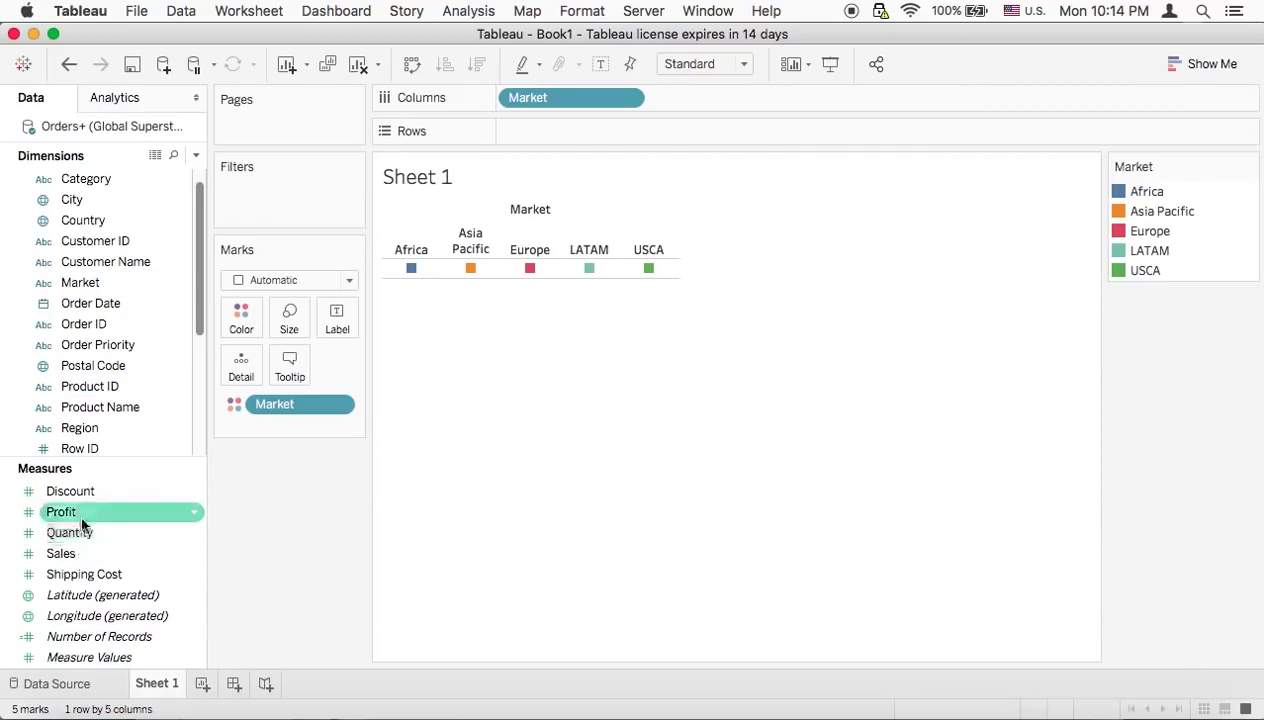
left_click_drag(77, 513, 527, 130)
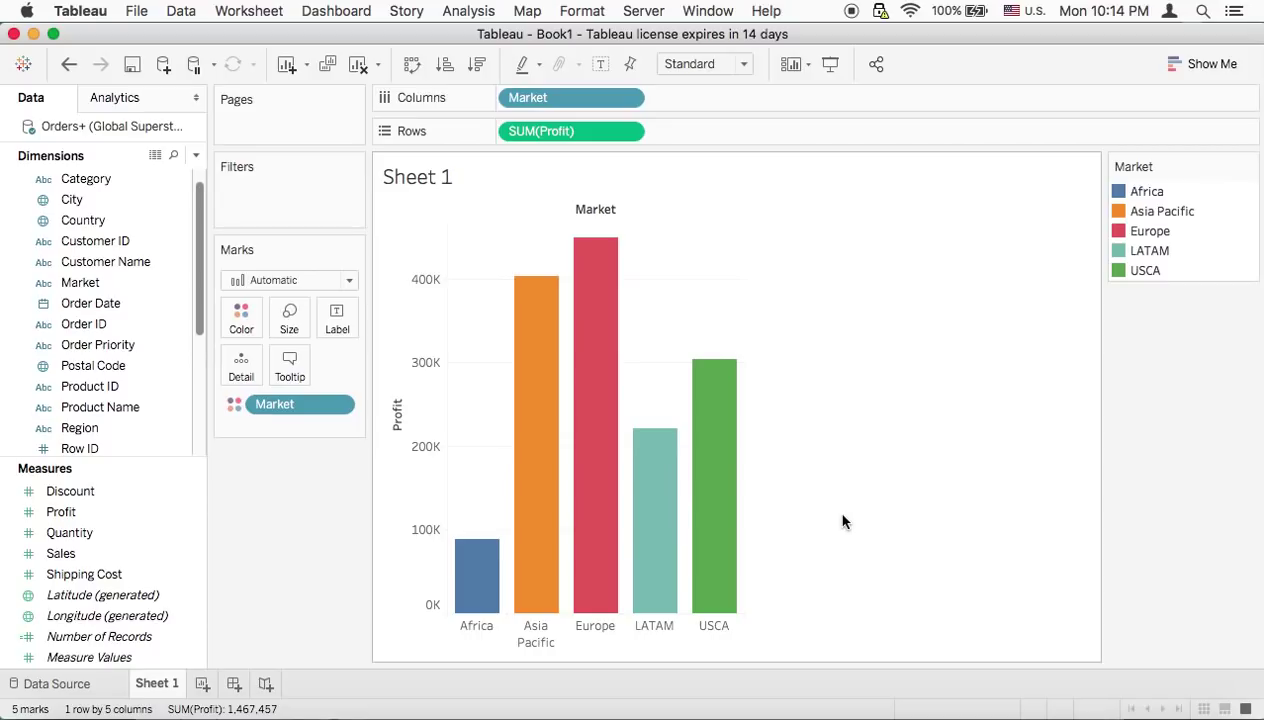
mouse_move(646, 430)
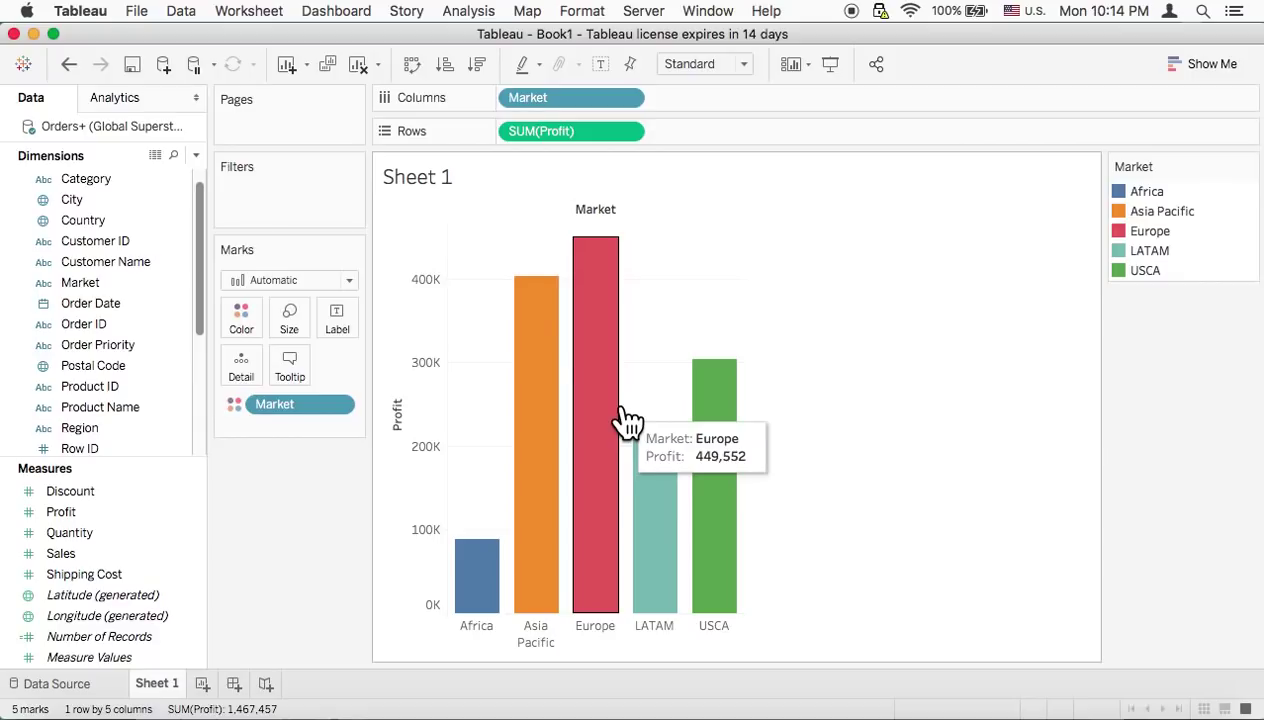
mouse_move(541, 342)
mouse_move(483, 576)
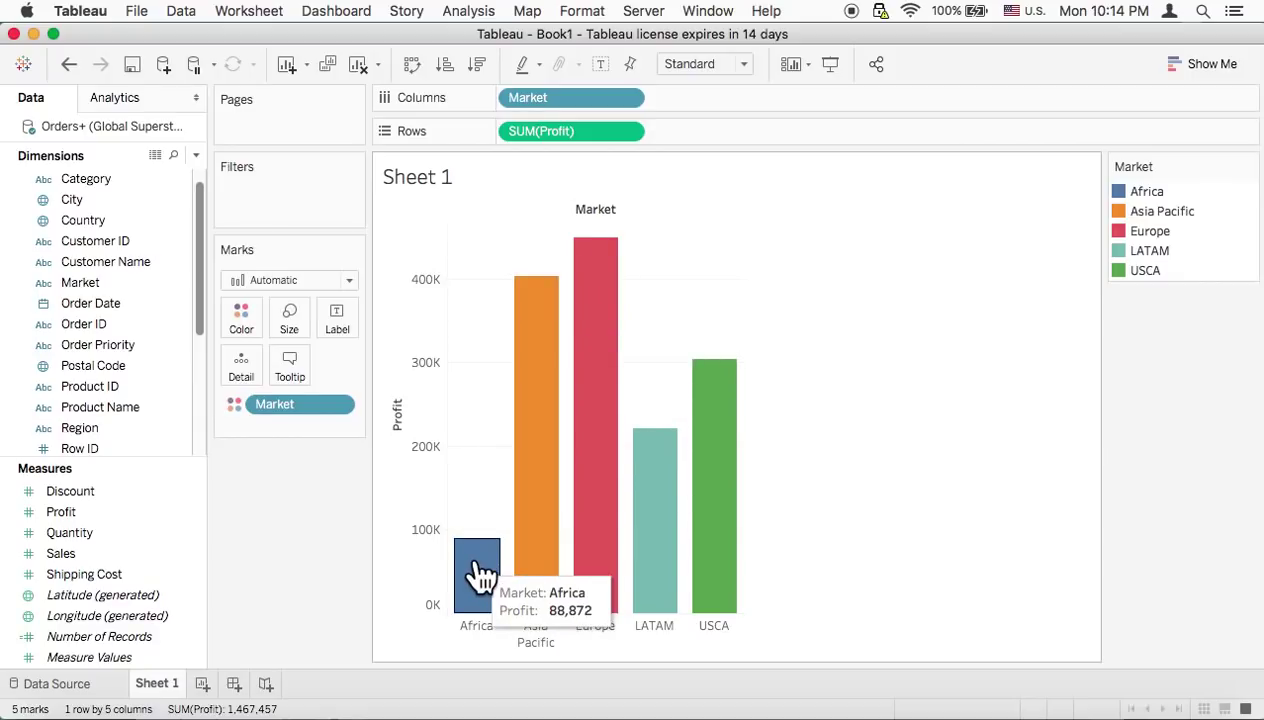
mouse_move(714, 542)
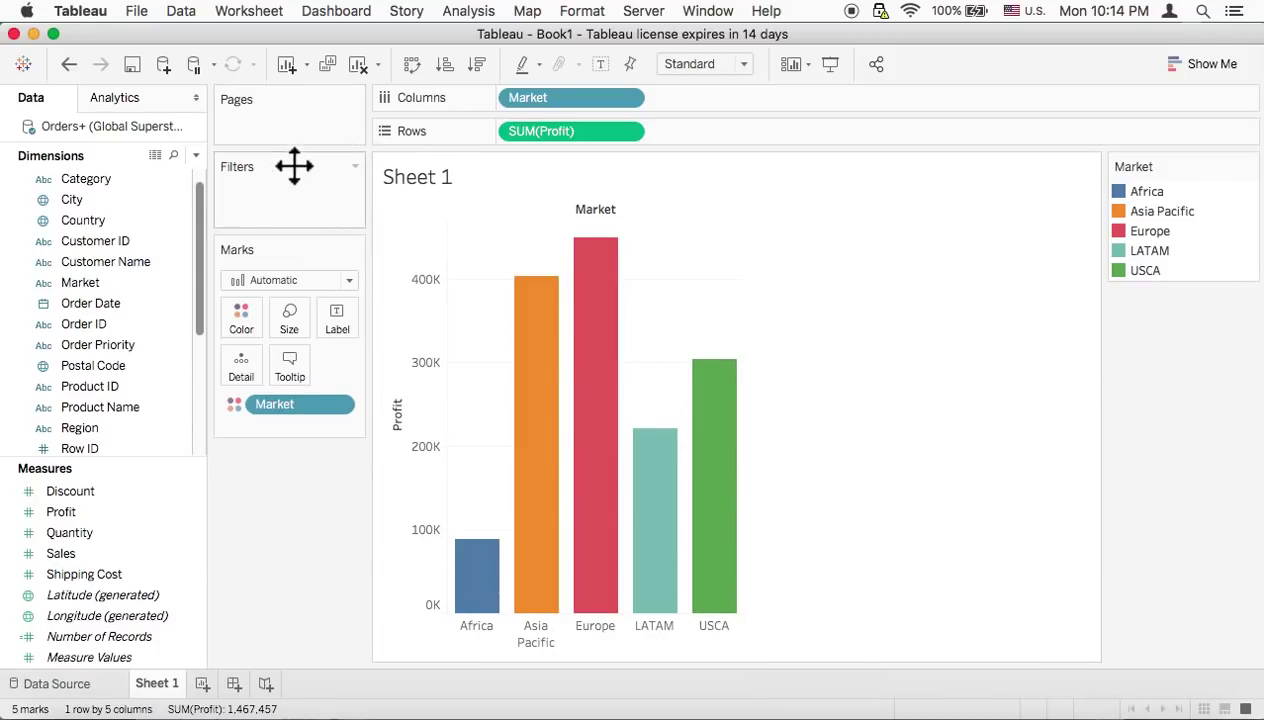
left_click(350, 283)
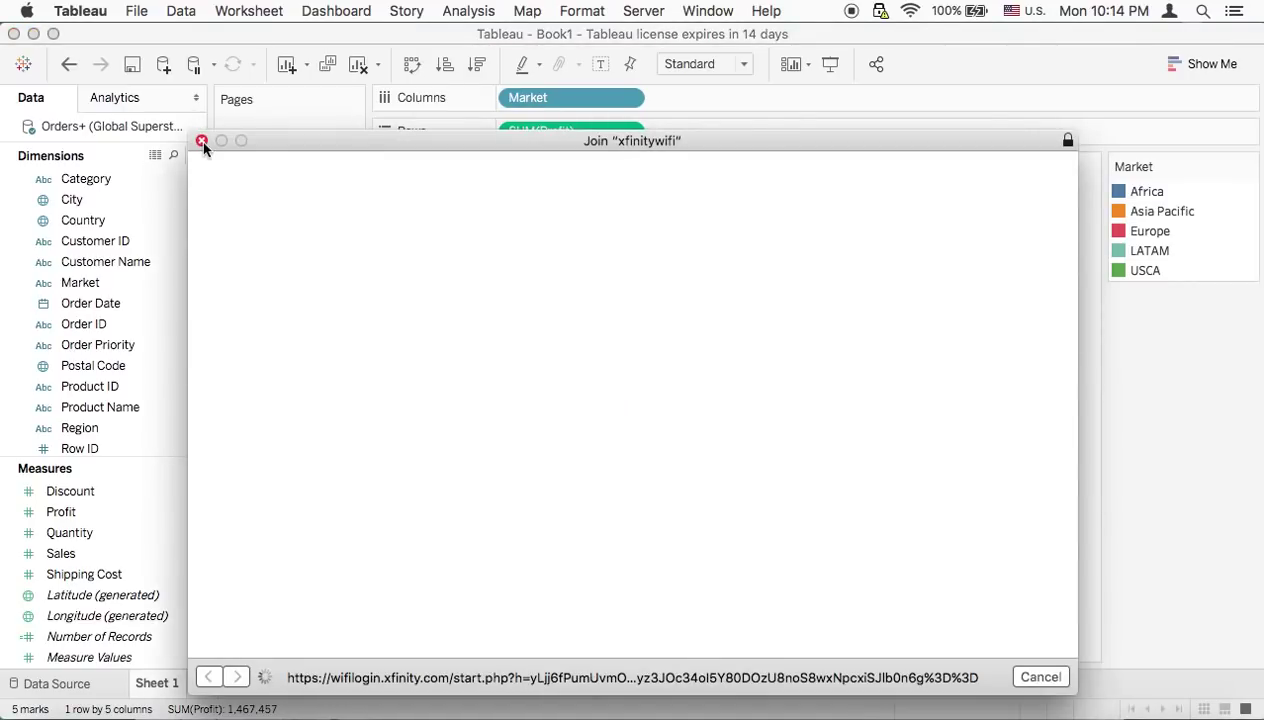
Dismiss the Wi-Fi login window, switch Wi-Fi networks, and change the mark type to Circle.
left_click(201, 141)
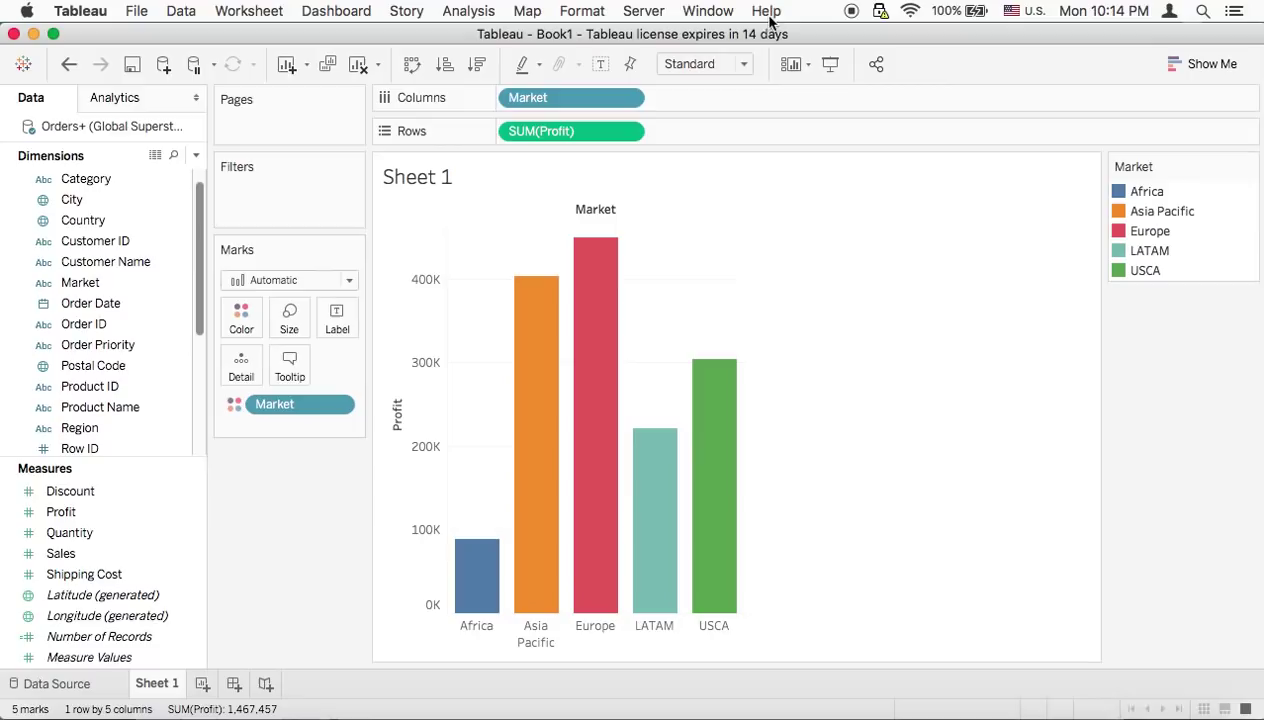
left_click(908, 12)
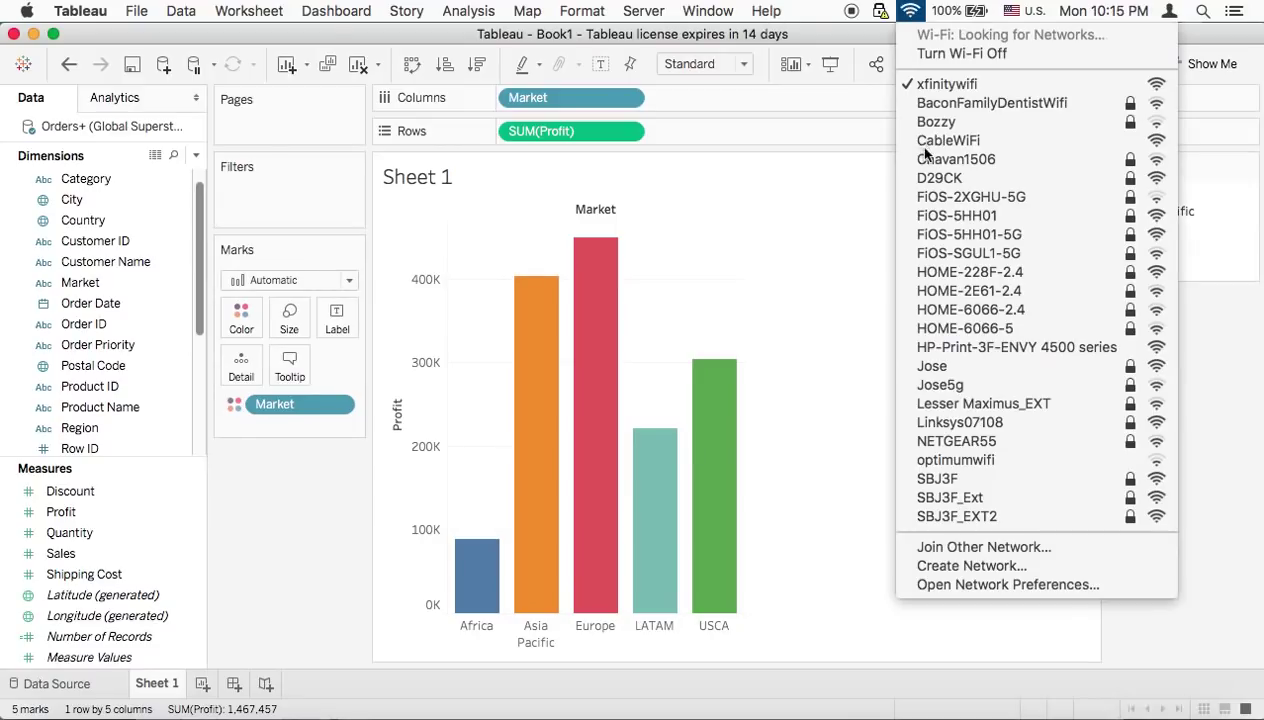
left_click(939, 219)
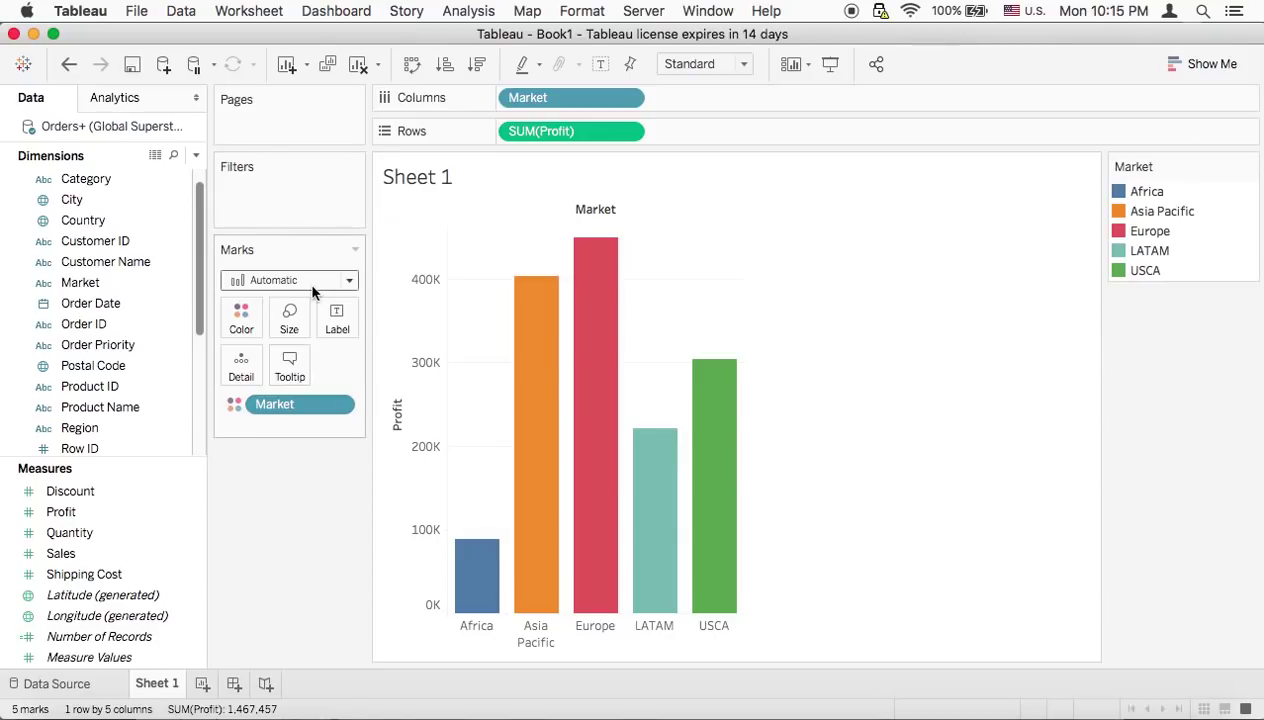
left_click(348, 281)
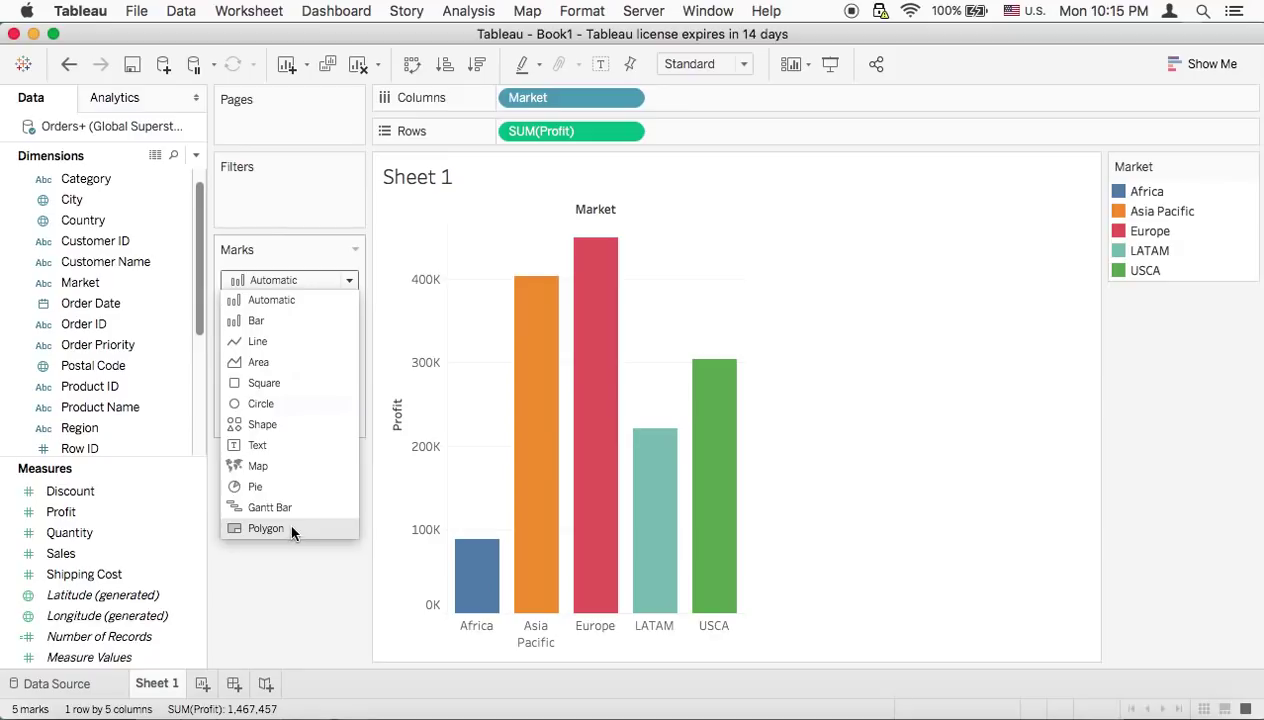
left_click(261, 404)
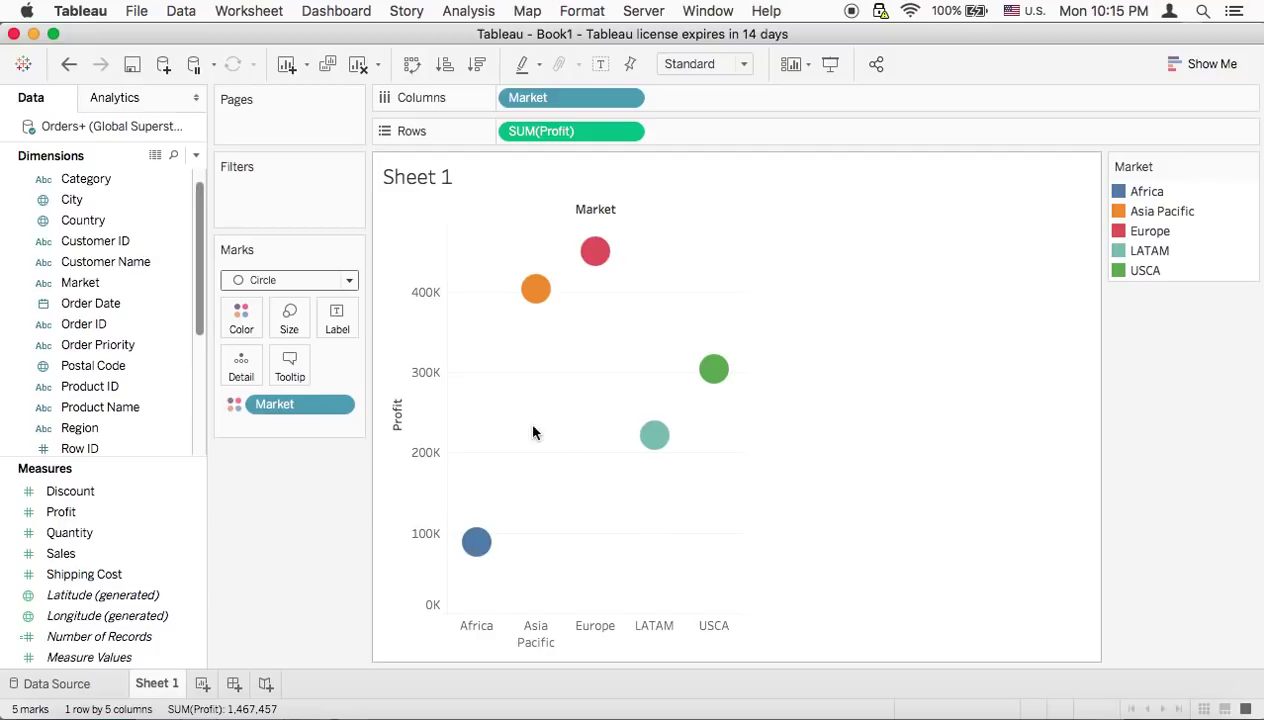
Check the Market field menu, then adjust the circle size on the Marks card.
left_click(339, 407)
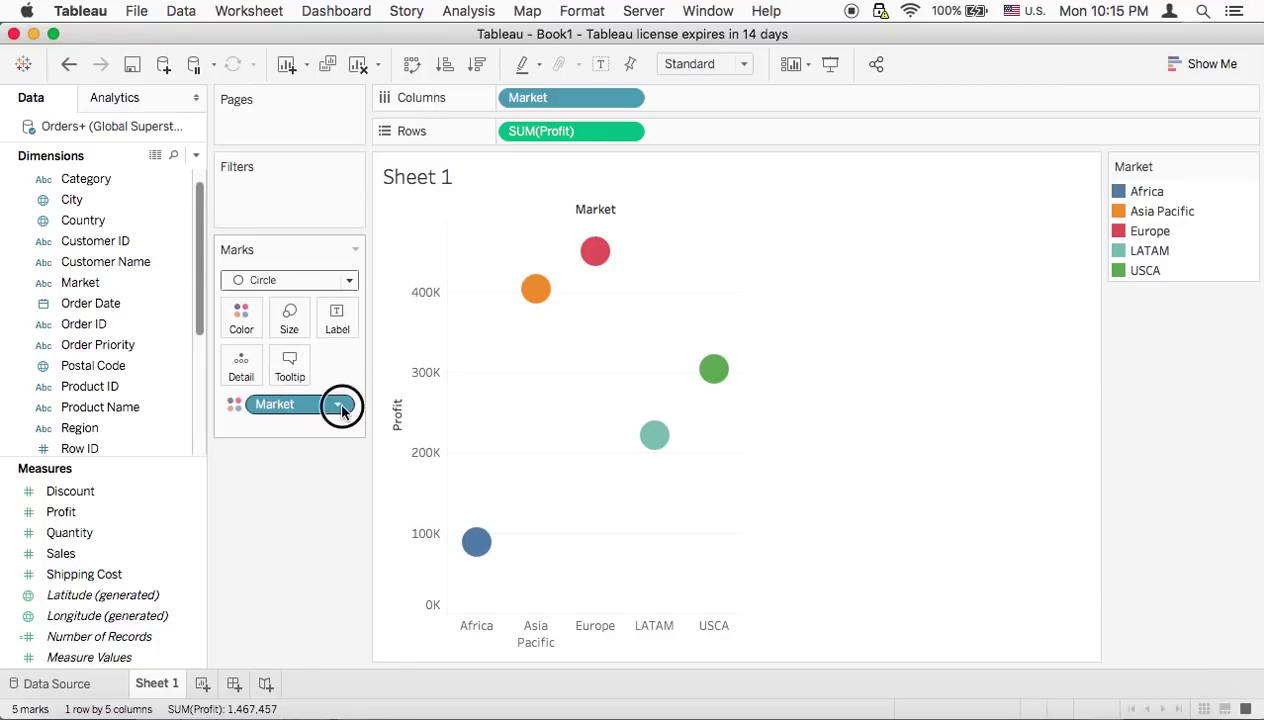
left_click(291, 318)
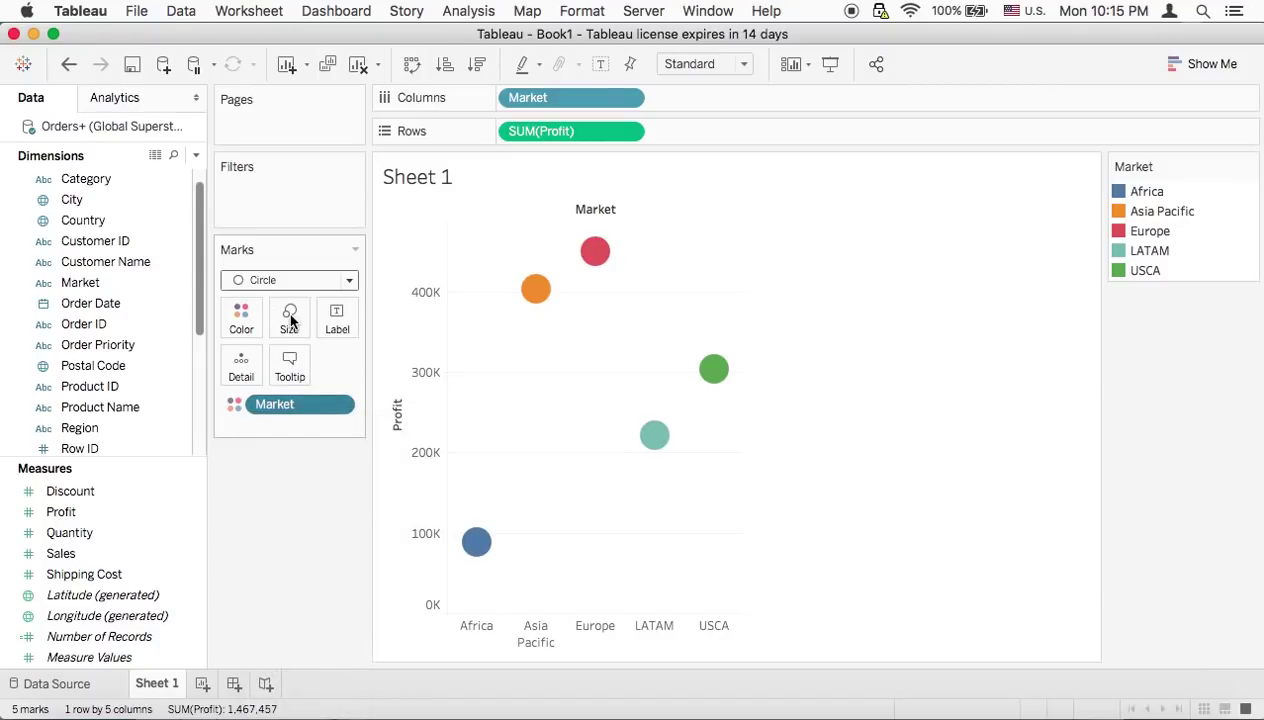
left_click(285, 317)
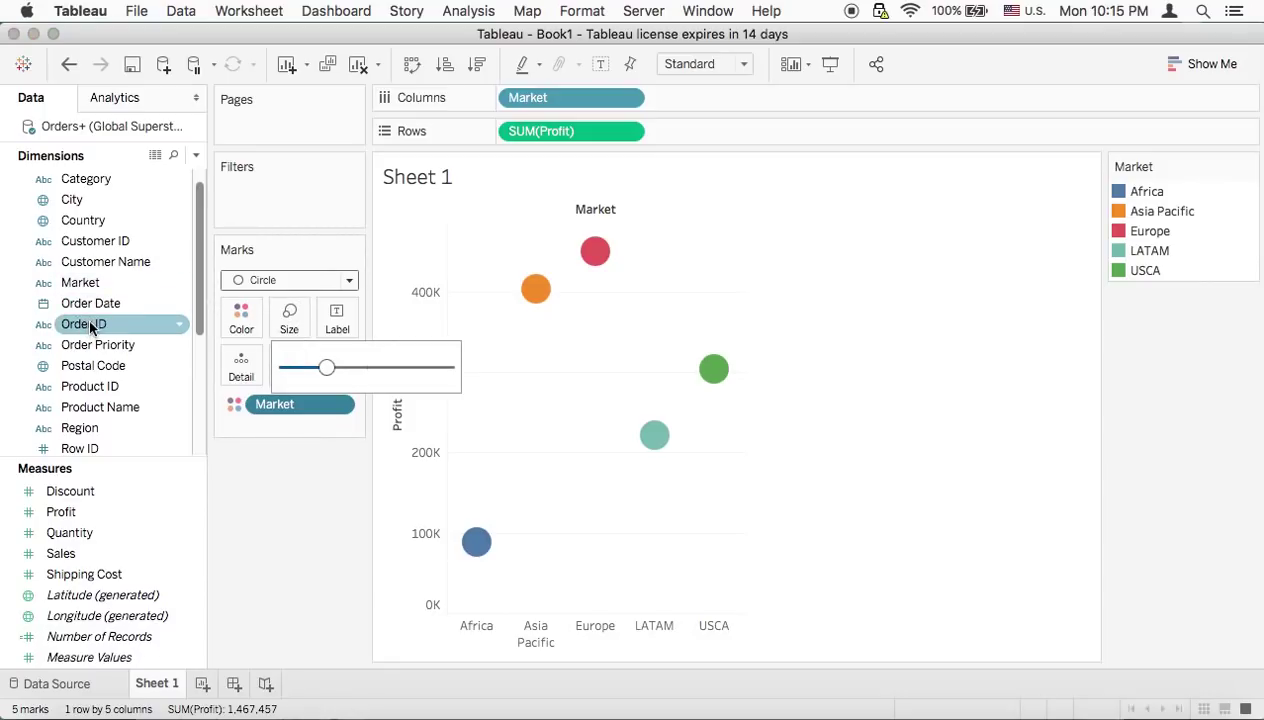
mouse_move(90, 328)
left_mouse_down()
mouse_move(282, 328)
mouse_move(84, 334)
left_mouse_up()
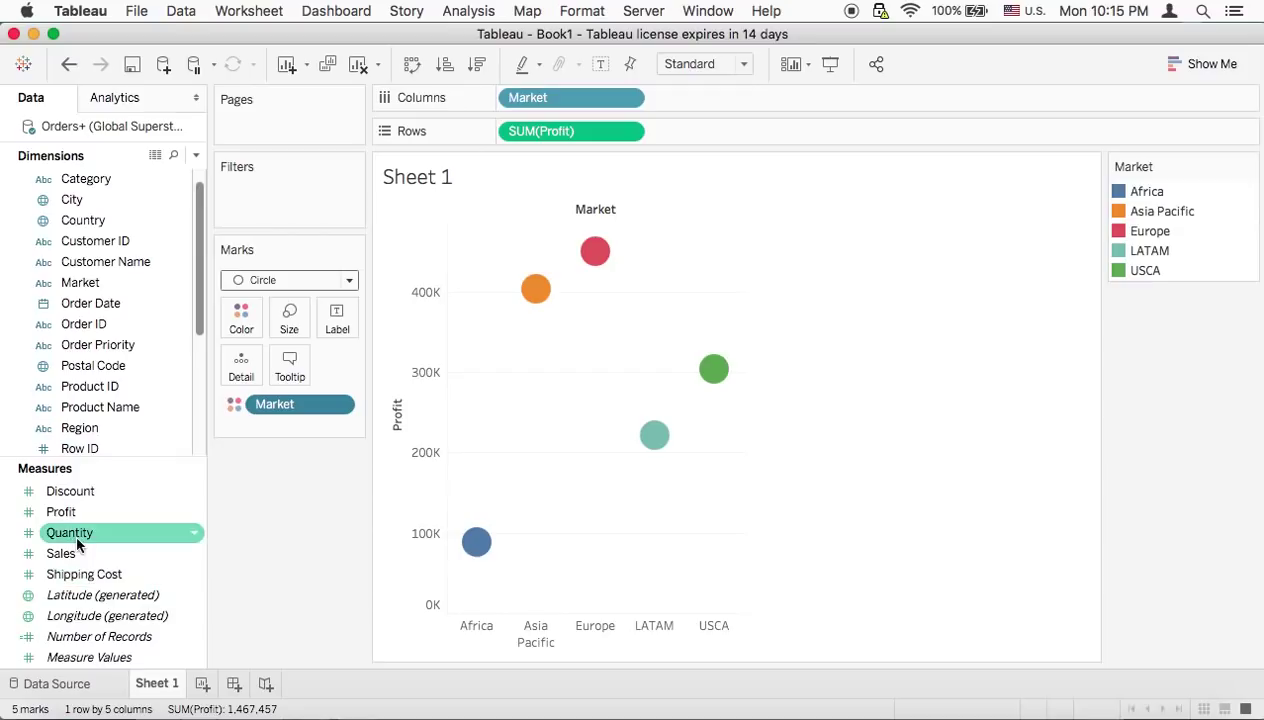
Size each market's circle by SUM(Sales), with the legend ranging 783,773 to 4,042,658.
left_click_drag(70, 556, 289, 327)
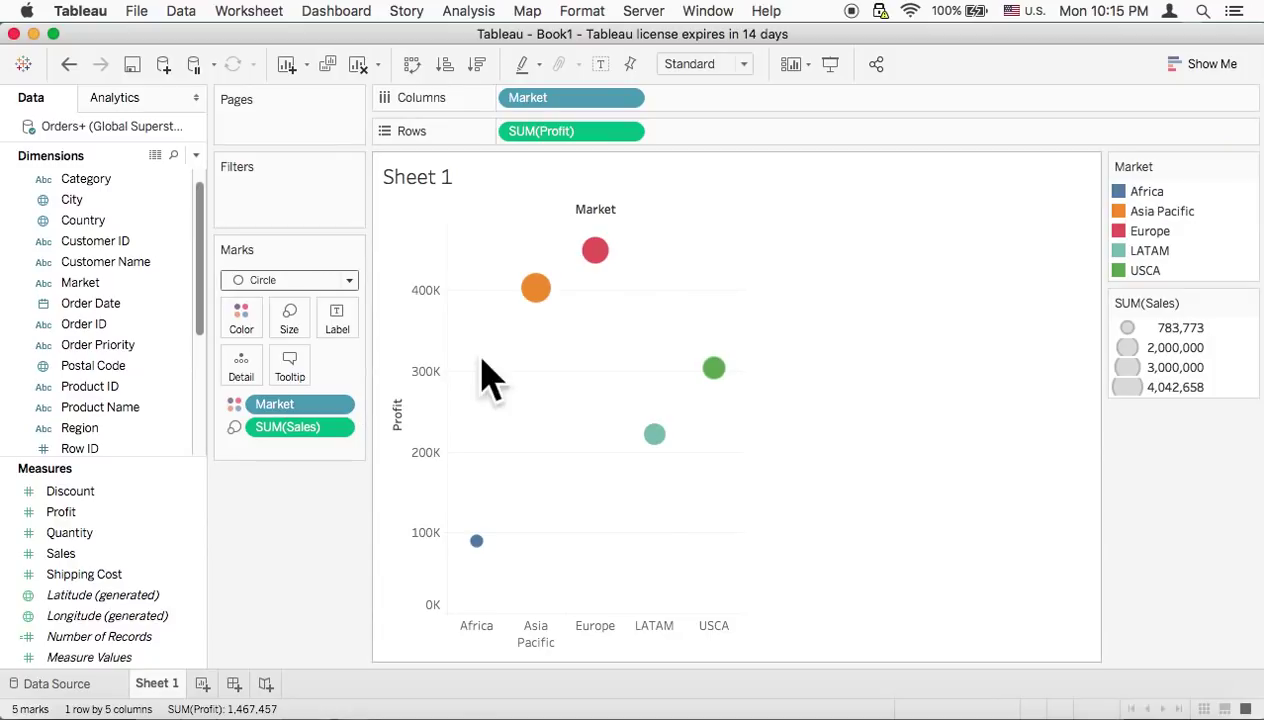